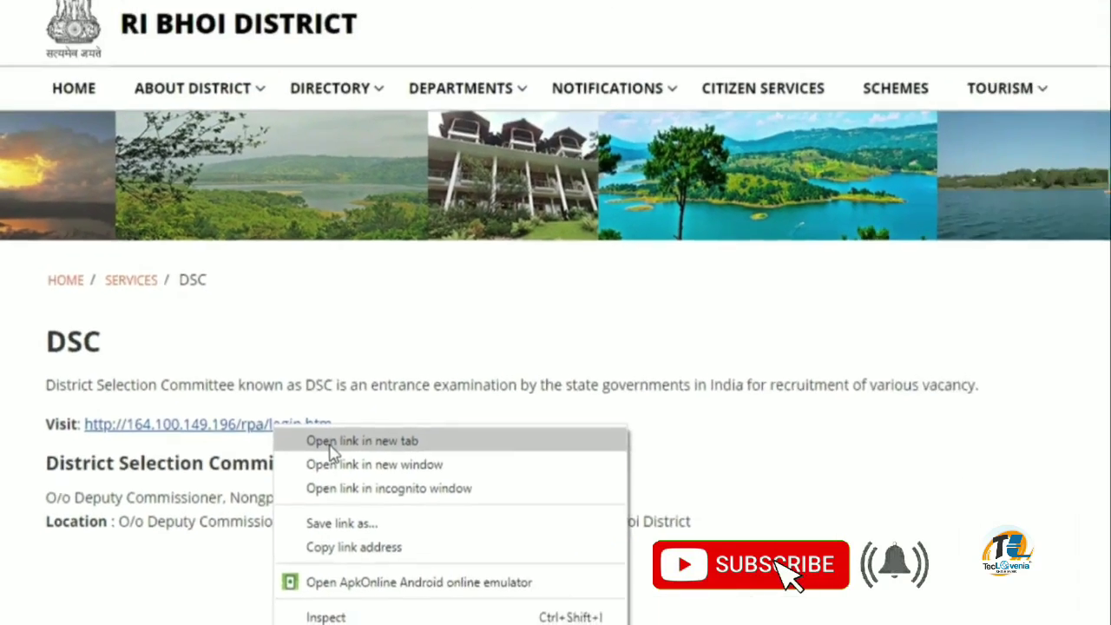
# Open the portal link in a new tab and go through the instructions to the Step 1 registration form
pyautogui.click(442, 394)
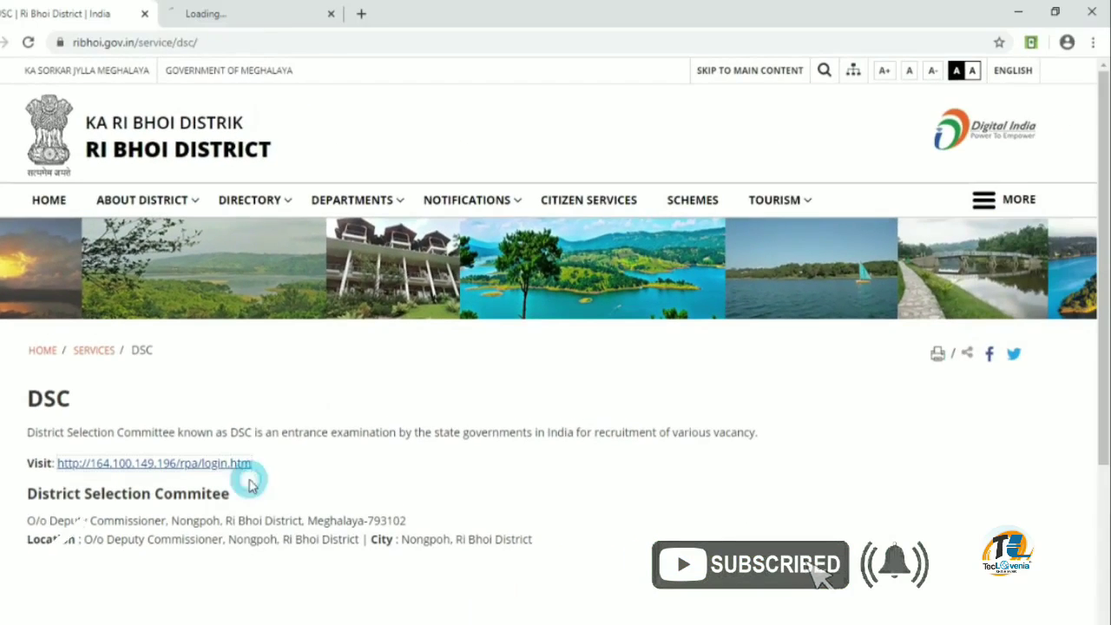
pyautogui.click(278, 13)
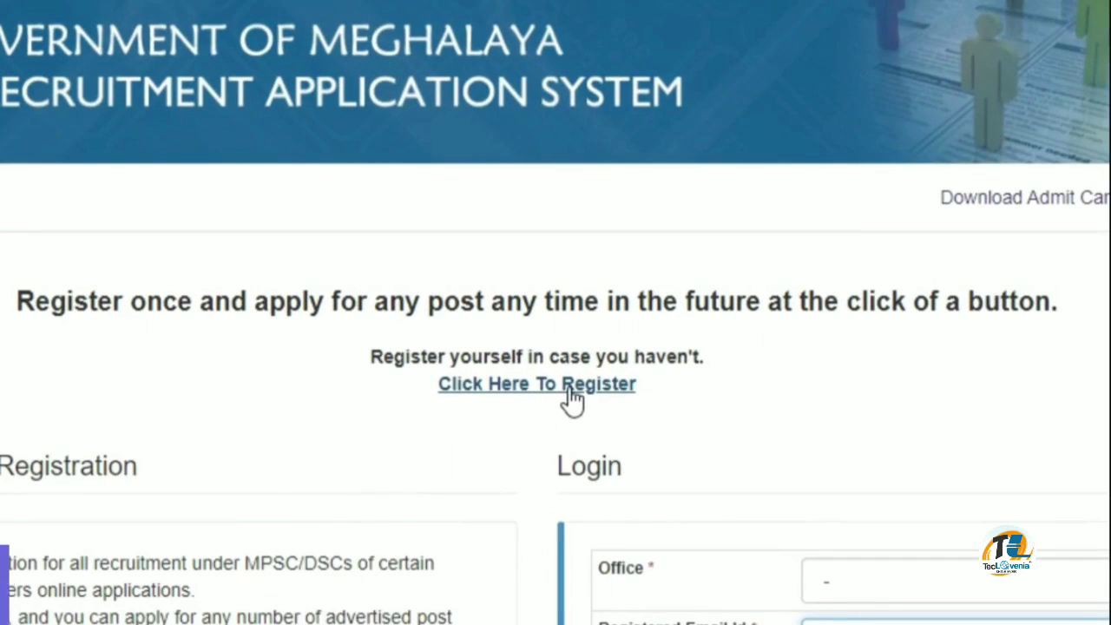
pyautogui.click(572, 392)
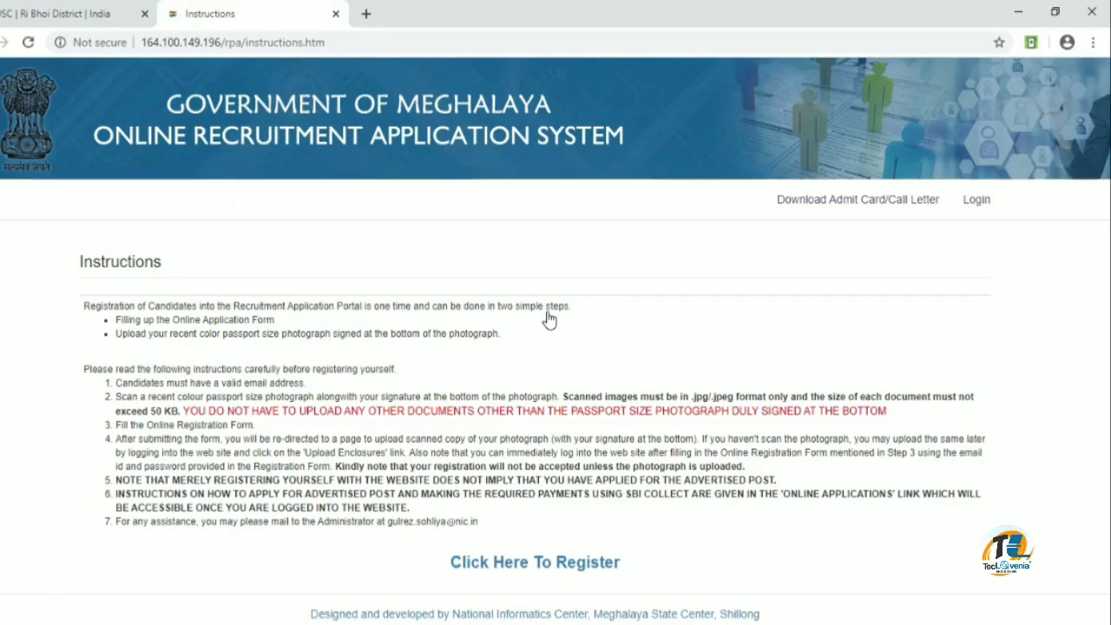
pyautogui.click(544, 562)
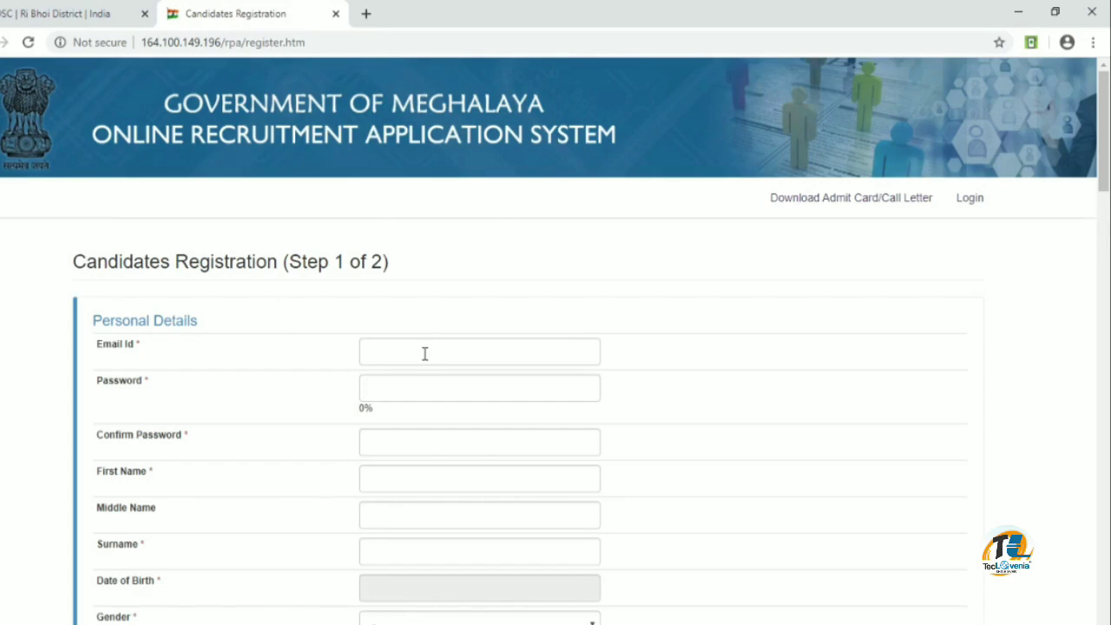
# Enter the candidate's e-mail, password, password confirmation and name fields
pyautogui.scroll(-1, 428, 351)
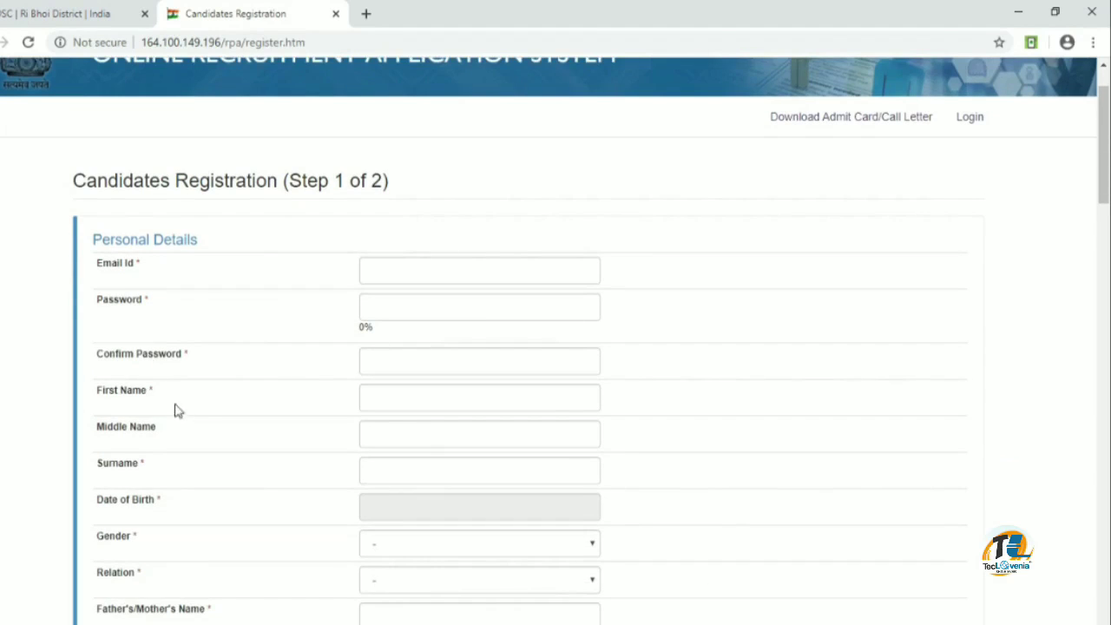
pyautogui.click(426, 271)
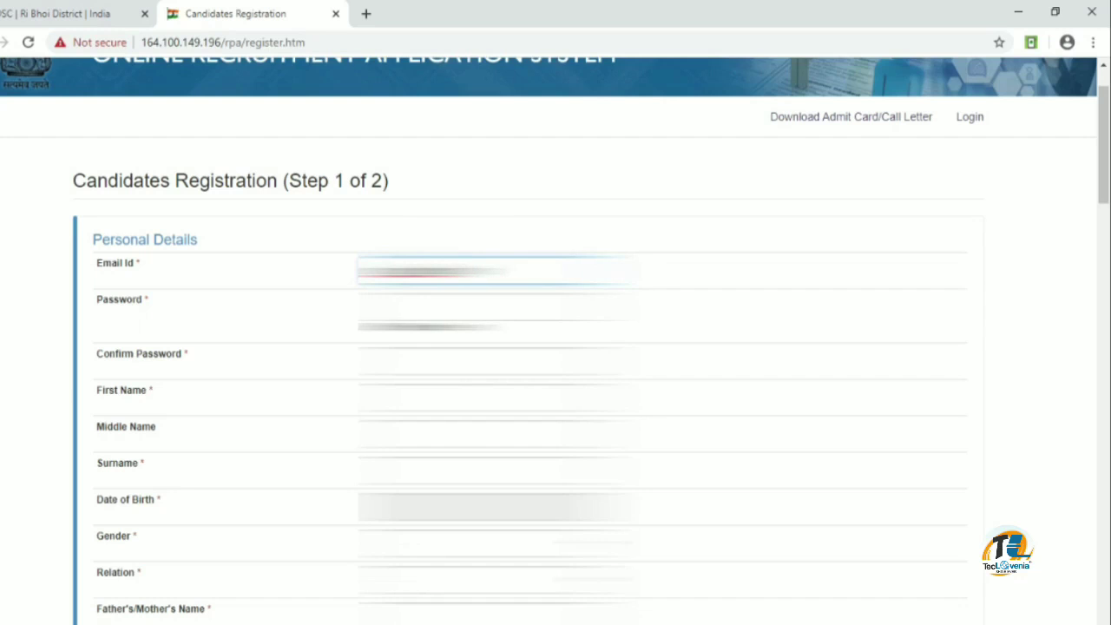
pyautogui.click(495, 307)
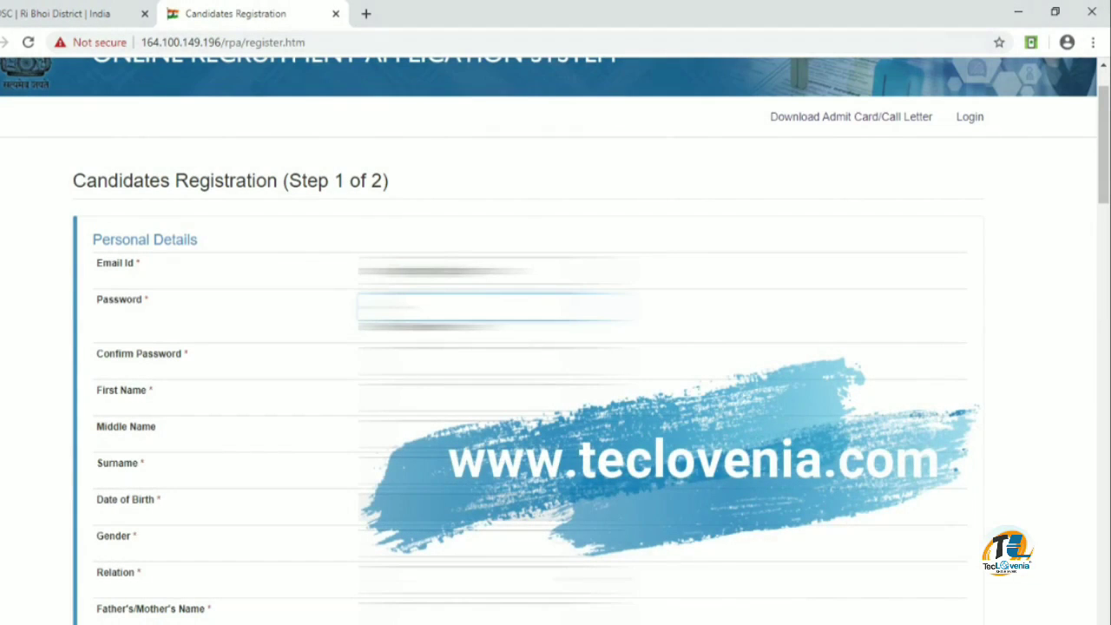
pyautogui.write('****')
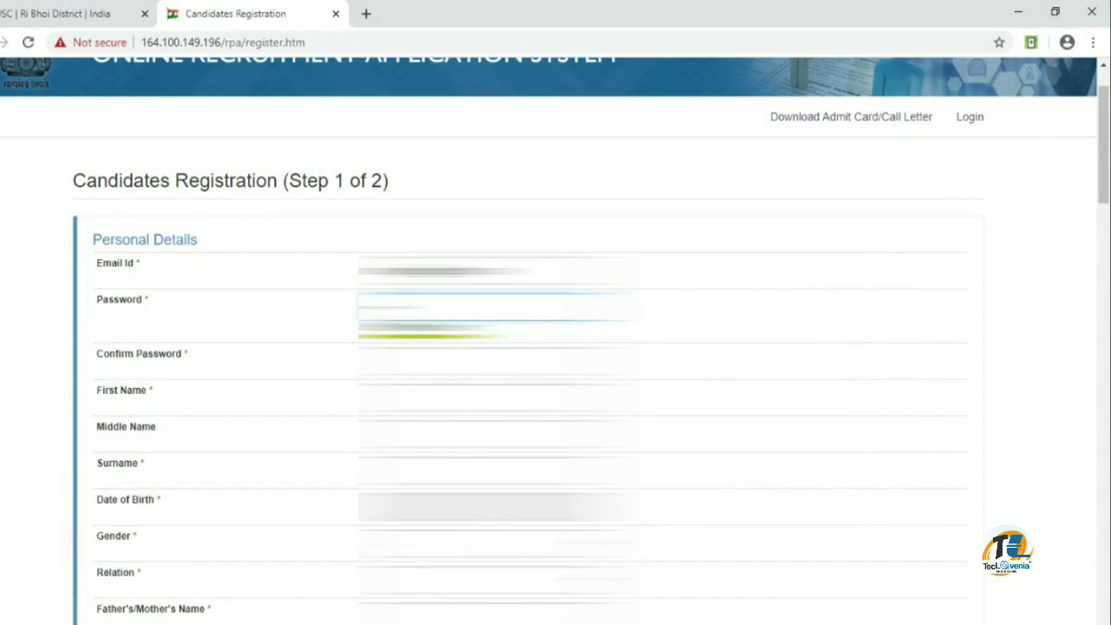
pyautogui.write('***')
pyautogui.press('Tab')
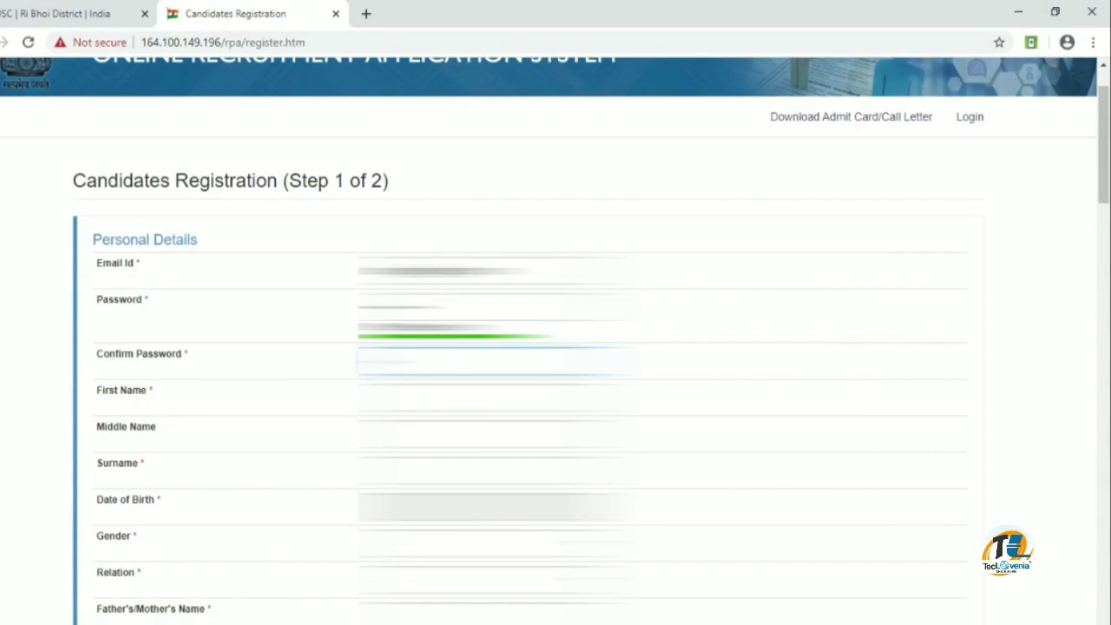
pyautogui.write('*******')
pyautogui.press('Tab')
pyautogui.write('*******')
pyautogui.press('Tab')
pyautogui.press('Tab')
pyautogui.write('******')
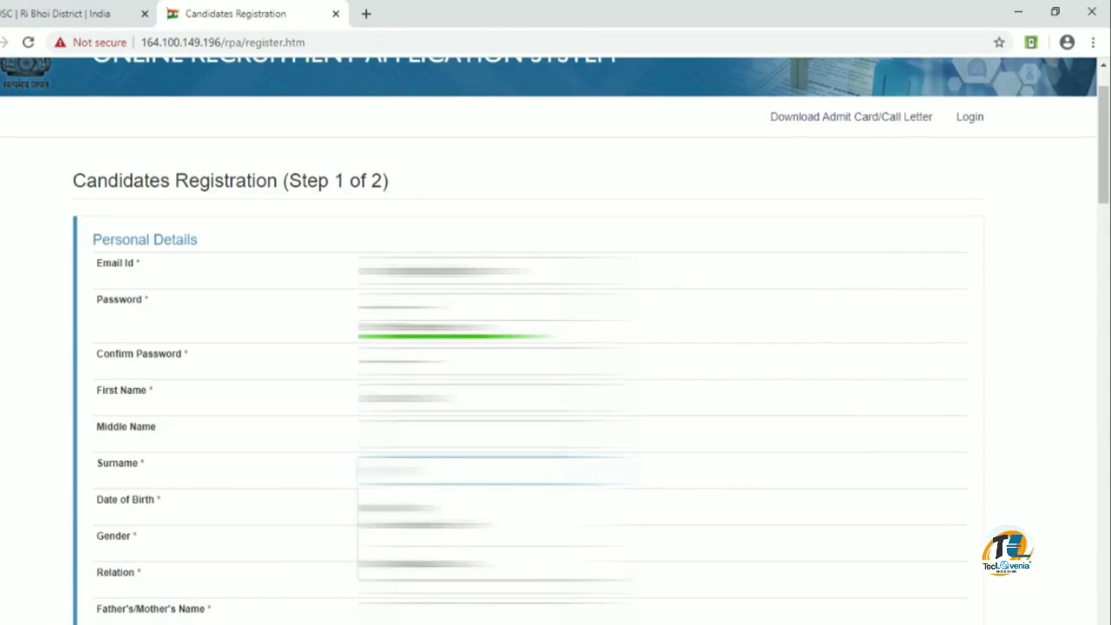
pyautogui.press('Tab')
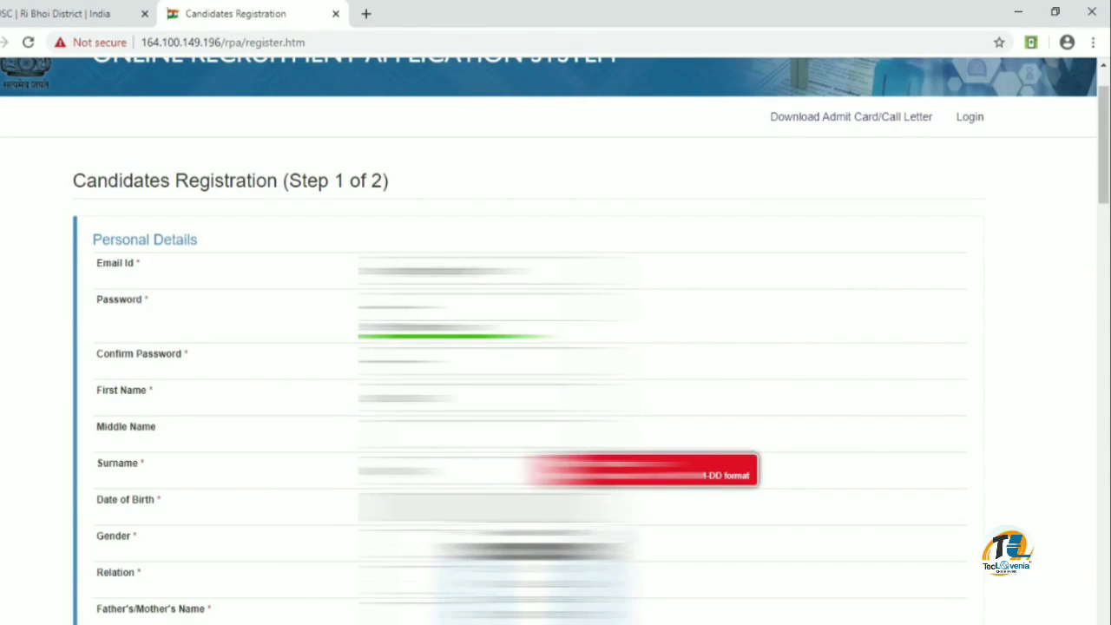
# Set the date of birth, gender and relation, and enter the parent's name and occupation
pyautogui.click(536, 599)
pyautogui.click(497, 544)
pyautogui.click(497, 576)
pyautogui.click(497, 581)
pyautogui.click(497, 600)
pyautogui.click(497, 616)
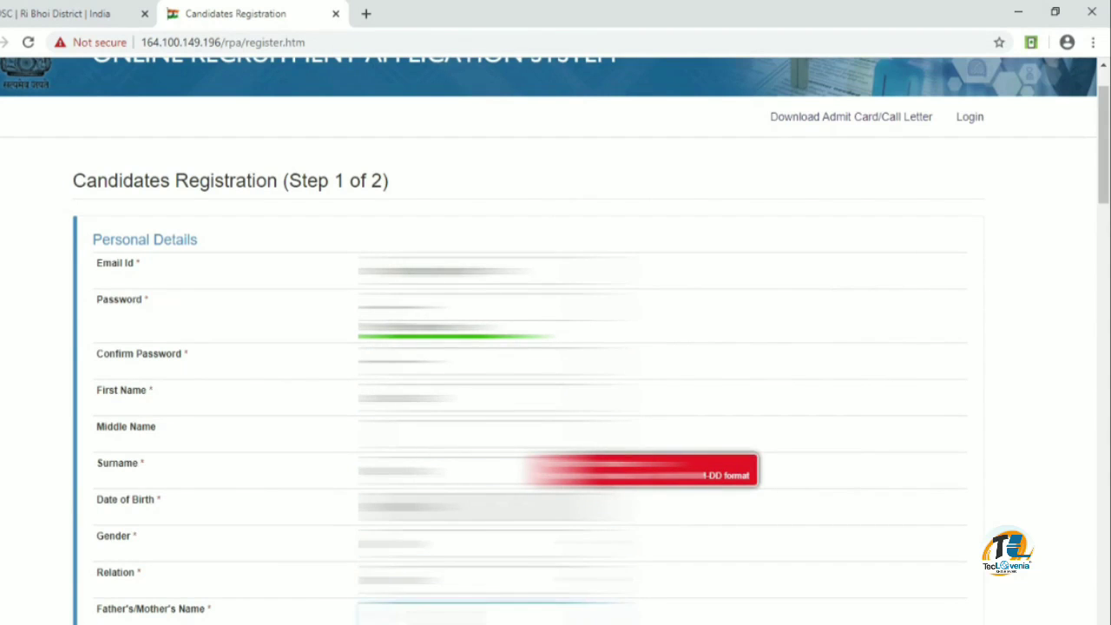
pyautogui.write('*******')
pyautogui.press('Tab')
pyautogui.write('*******')
pyautogui.scroll(-2, 497, 485)
# Choose marital status, fill in the present address, and make the permanent address the same
pyautogui.click(497, 527)
pyautogui.click(497, 563)
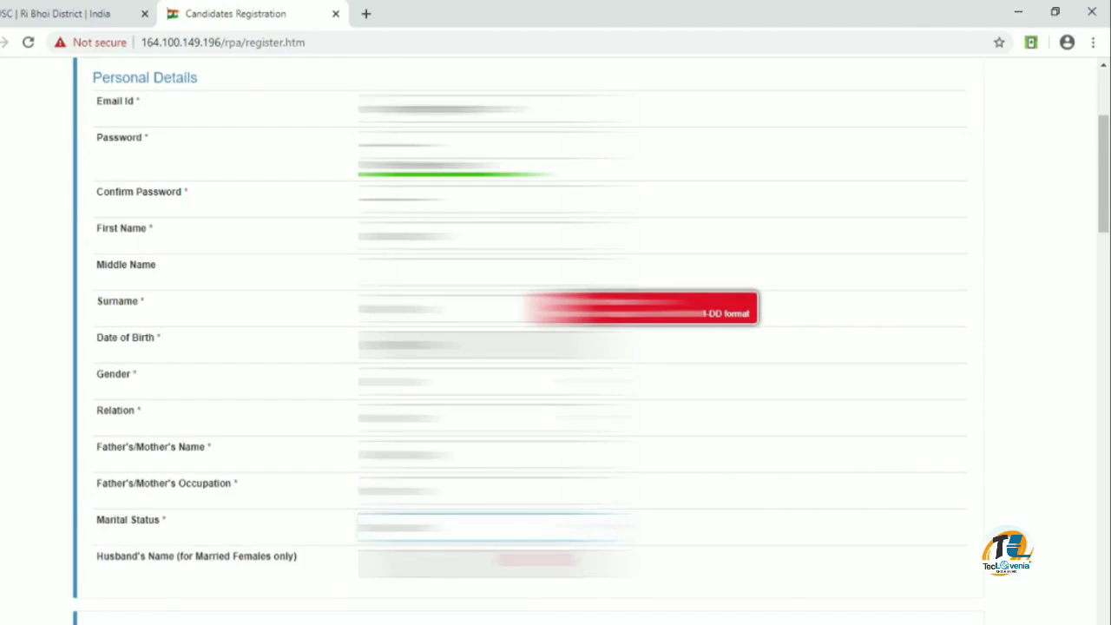
pyautogui.scroll(-4, 497, 520)
pyautogui.click(497, 368)
pyautogui.click(497, 477)
pyautogui.click(497, 405)
pyautogui.click(498, 506)
pyautogui.click(497, 441)
pyautogui.click(497, 322)
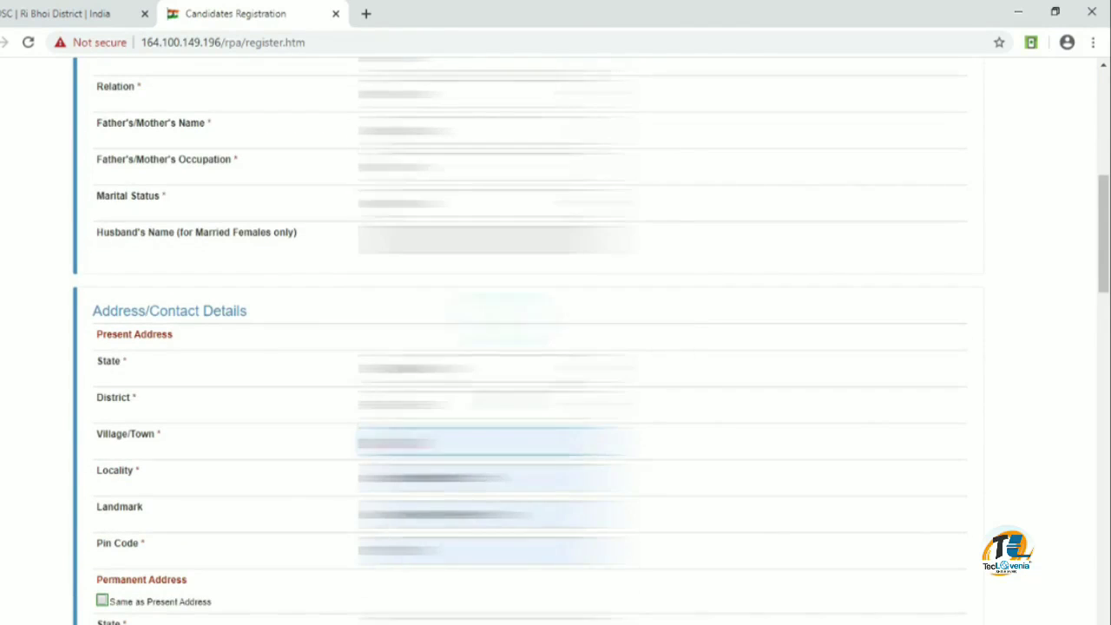
pyautogui.click(102, 600)
# Enter the candidate's mobile number
pyautogui.scroll(-7, 497, 347)
pyautogui.click(473, 283)
pyautogui.write('**********')
pyautogui.moveTo(463, 284); pyautogui.dragTo(250, 291)
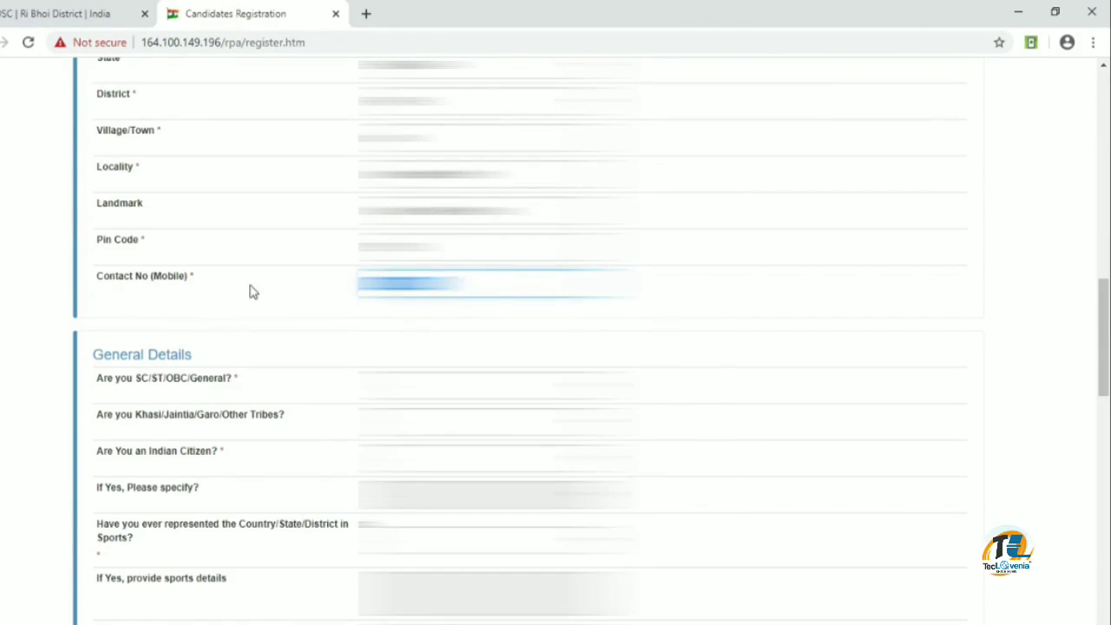
pyautogui.write('**********')
# Answer the General Details questions on category, tribe, citizenship and sports, with No for NCC and disability
pyautogui.click(497, 385)
pyautogui.click(497, 465)
pyautogui.click(498, 422)
pyautogui.click(497, 459)
pyautogui.click(497, 458)
pyautogui.click(497, 495)
pyautogui.click(497, 494)
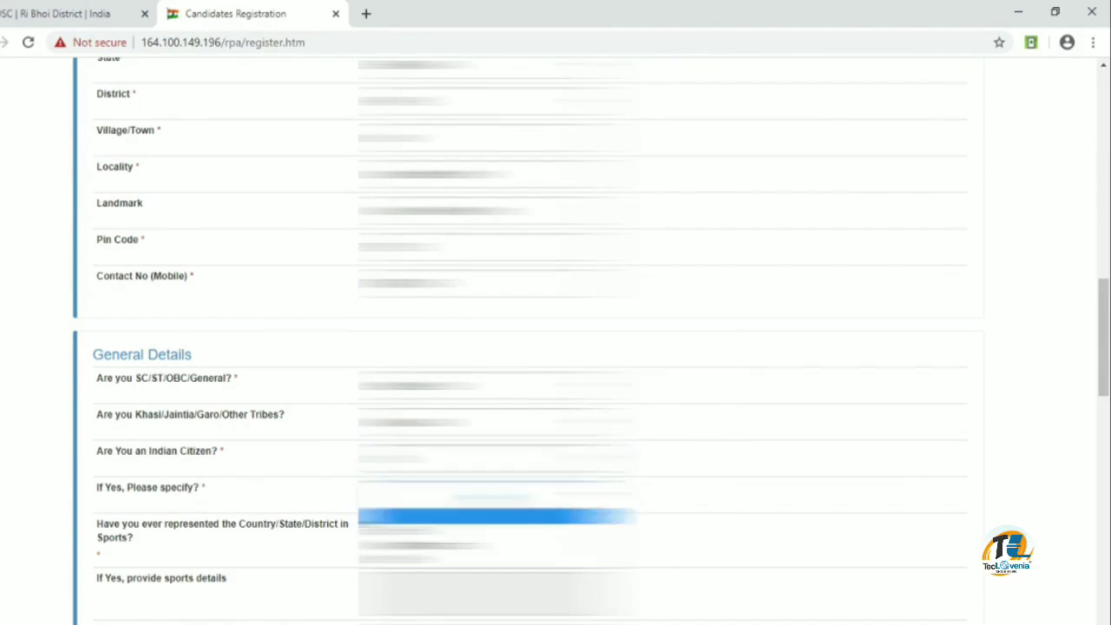
pyautogui.click(498, 530)
pyautogui.click(497, 539)
pyautogui.click(498, 526)
pyautogui.click(497, 565)
pyautogui.click(497, 615)
# Fill the first qualification row: institution, board, examination passed, elective subjects and year of passing
pyautogui.scroll(-5, 497, 434)
pyautogui.click(183, 449)
pyautogui.write('S')
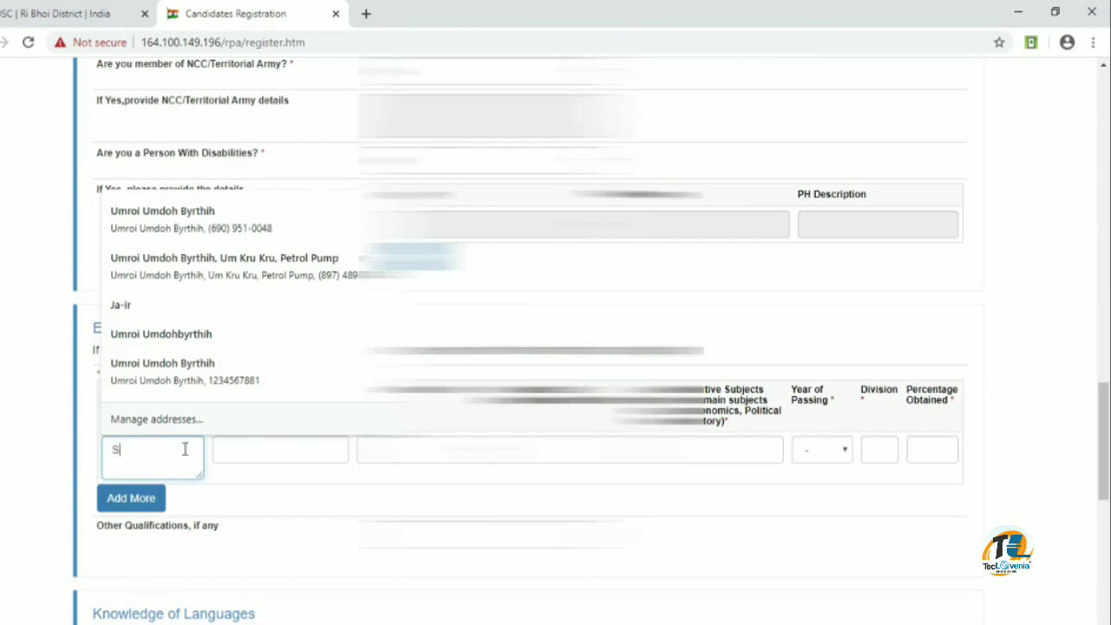
pyautogui.write('************************')
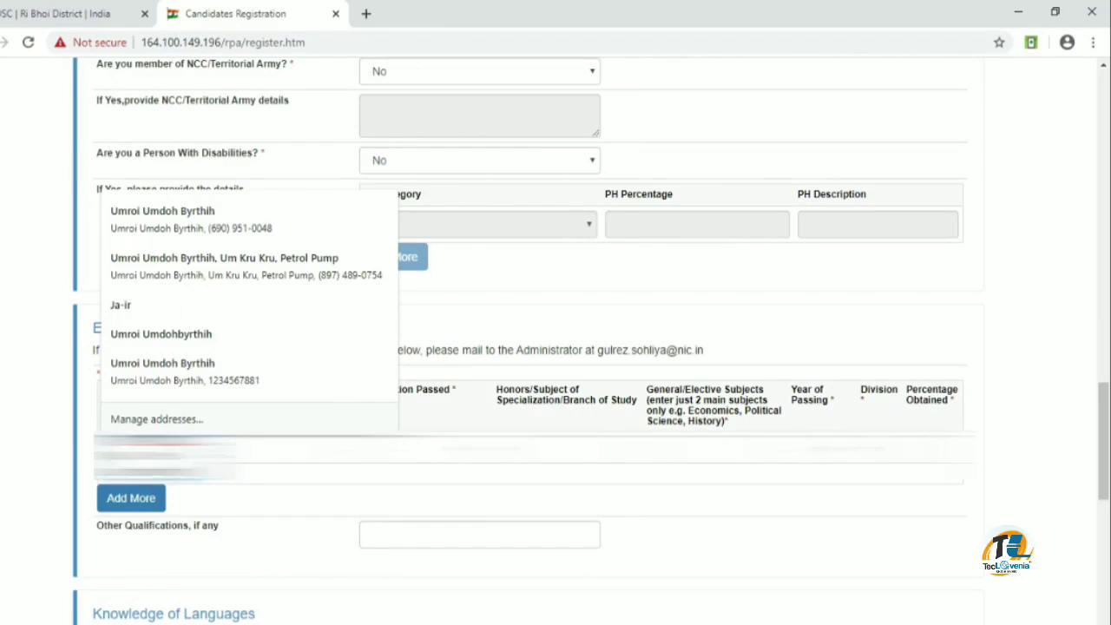
pyautogui.write('***********')
pyautogui.click(425, 448)
pyautogui.click(471, 423)
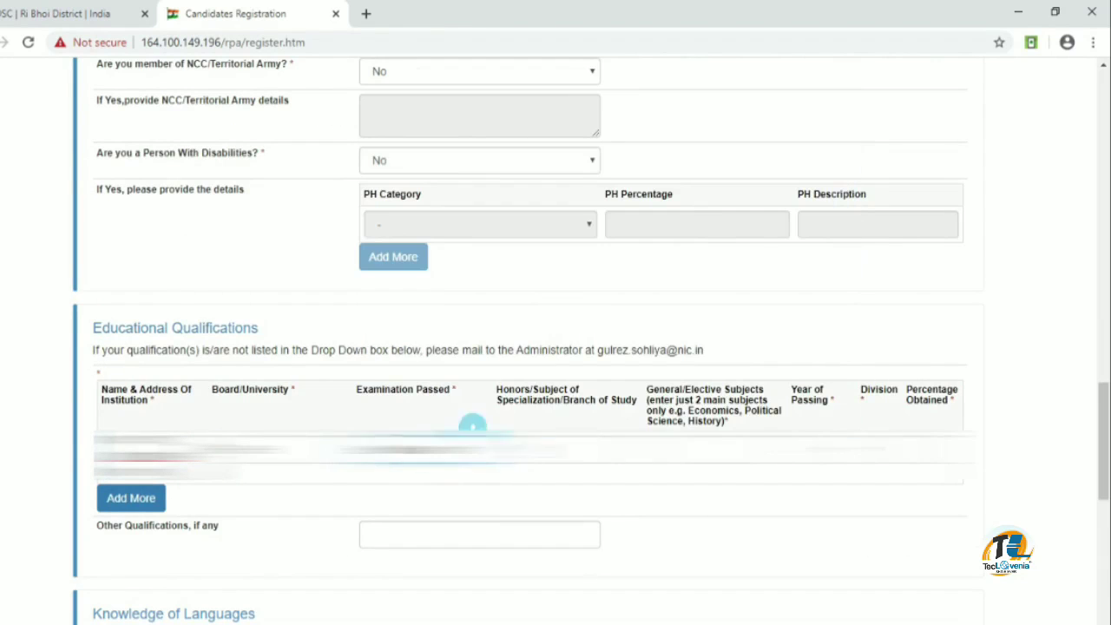
pyautogui.click(564, 449)
pyautogui.write('**************')
pyautogui.click(711, 448)
pyautogui.write('**************')
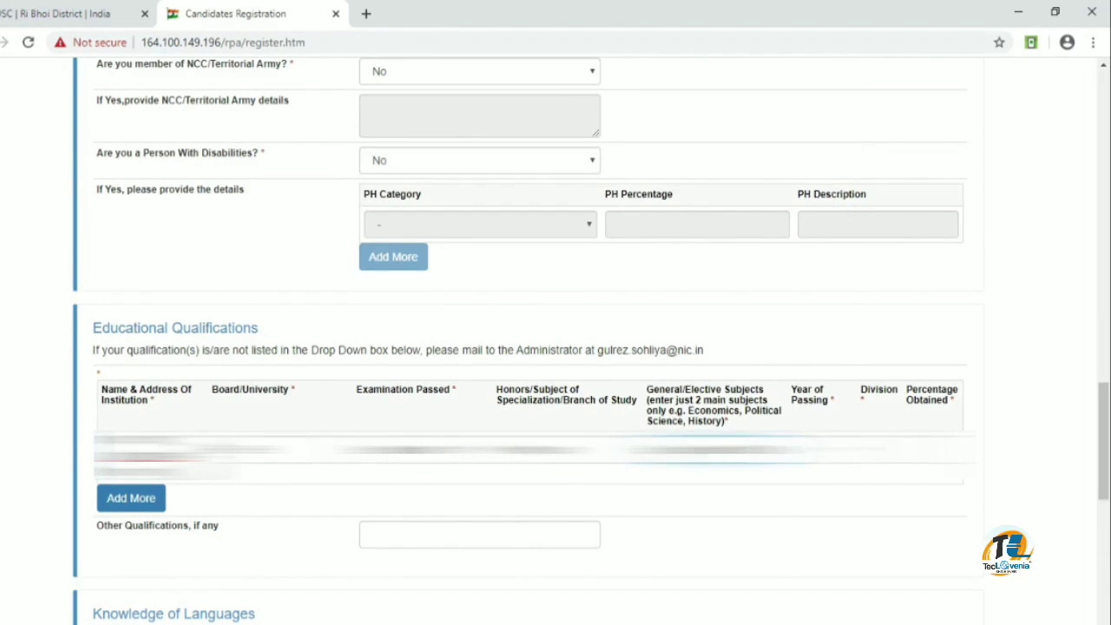
pyautogui.click(820, 448)
pyautogui.scroll(-4, 820, 286)
pyautogui.click(831, 322)
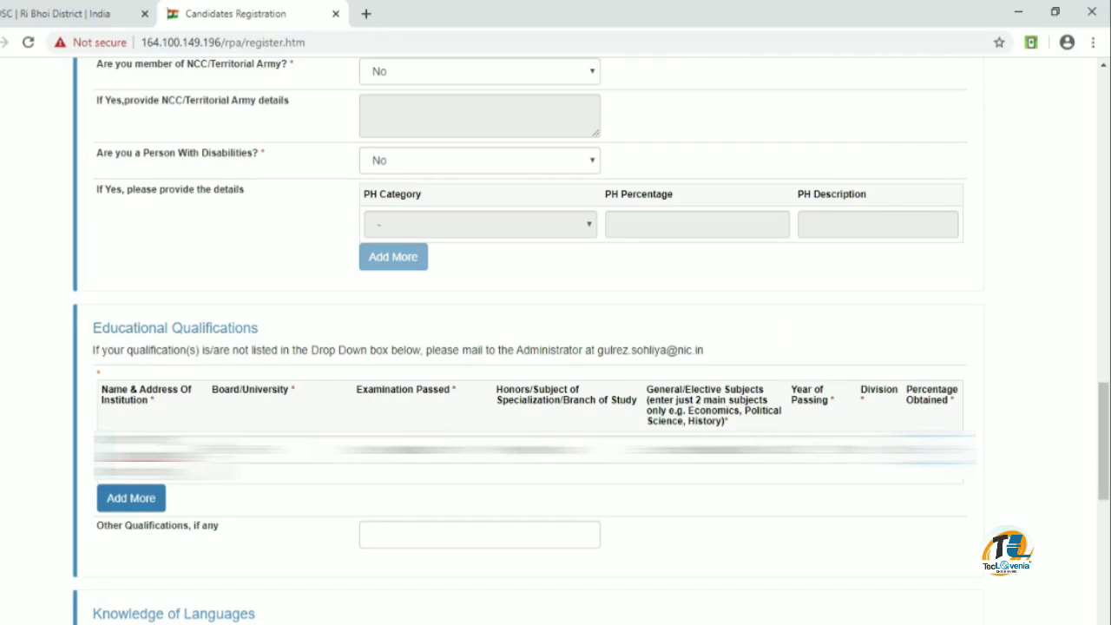
pyautogui.scroll(-2, 352, 511)
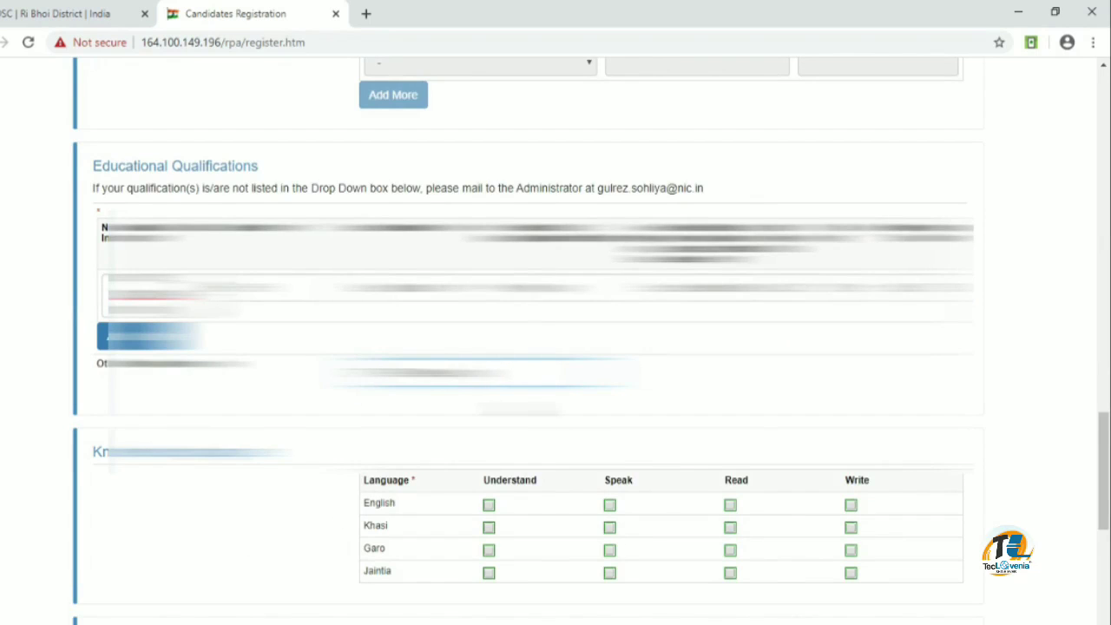
# Tick the English, Khasi and Jaintia language ability boxes and answer No to being employed
pyautogui.click(489, 505)
pyautogui.click(488, 527)
pyautogui.click(609, 505)
pyautogui.click(610, 528)
pyautogui.click(730, 505)
pyautogui.click(730, 527)
pyautogui.click(851, 505)
pyautogui.click(851, 528)
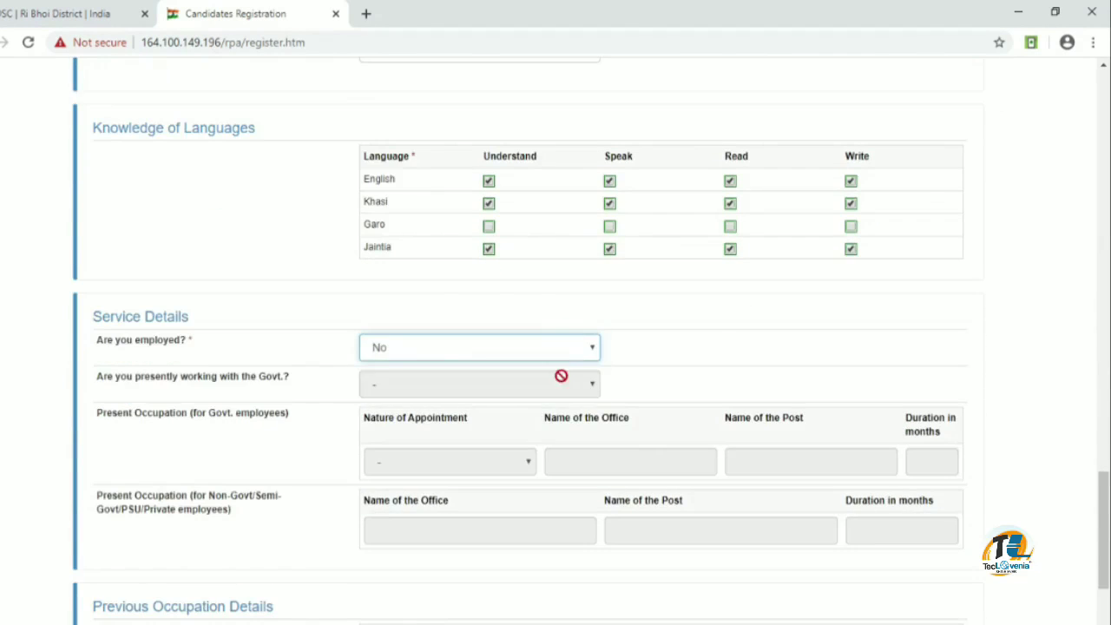
# Answer No to both debarment questions, enter the captcha, accept the declaration, and submit the registration
pyautogui.scroll(-6, 560, 376)
pyautogui.click(479, 330)
pyautogui.click(479, 364)
pyautogui.click(479, 387)
pyautogui.click(479, 422)
pyautogui.click(498, 474)
pyautogui.write('p6bwr')
pyautogui.click(500, 576)
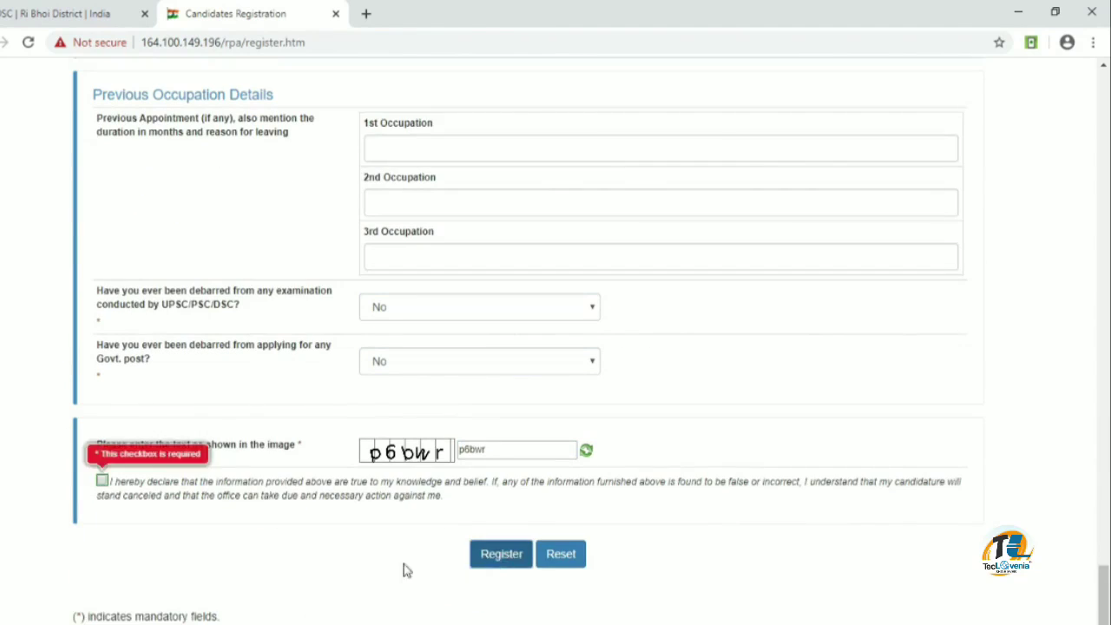
pyautogui.click(101, 480)
pyautogui.click(501, 554)
pyautogui.click(612, 149)
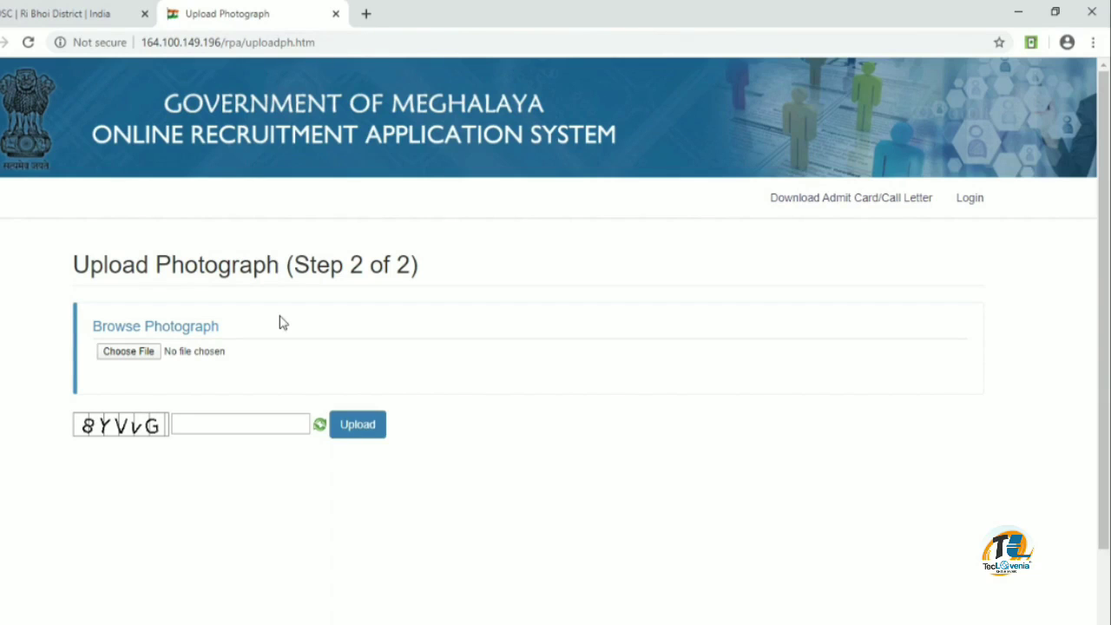
# Select IMG_20200312_0003.jpg from the Documents folder as the photograph
pyautogui.click(149, 354)
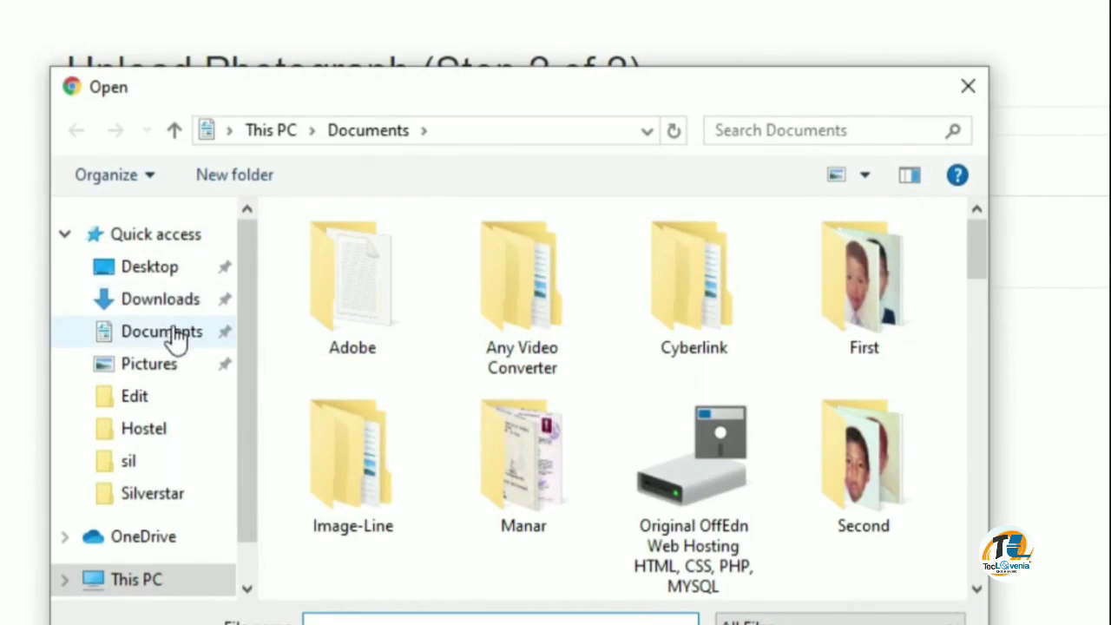
pyautogui.click(167, 332)
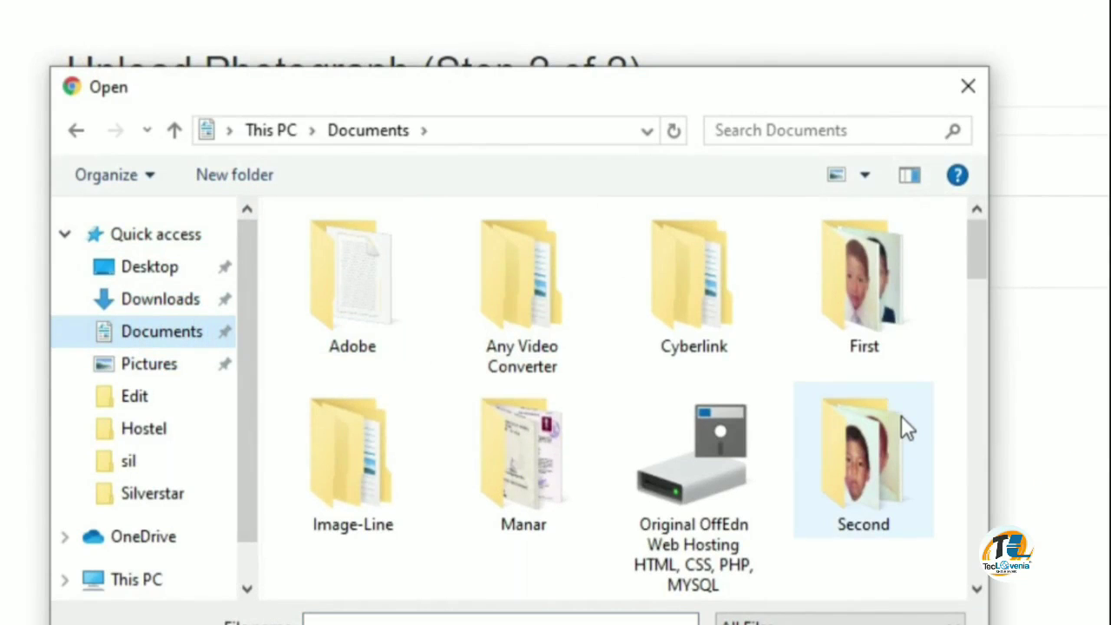
pyautogui.scroll(-5, 900, 415)
pyautogui.scroll(-5, 902, 425)
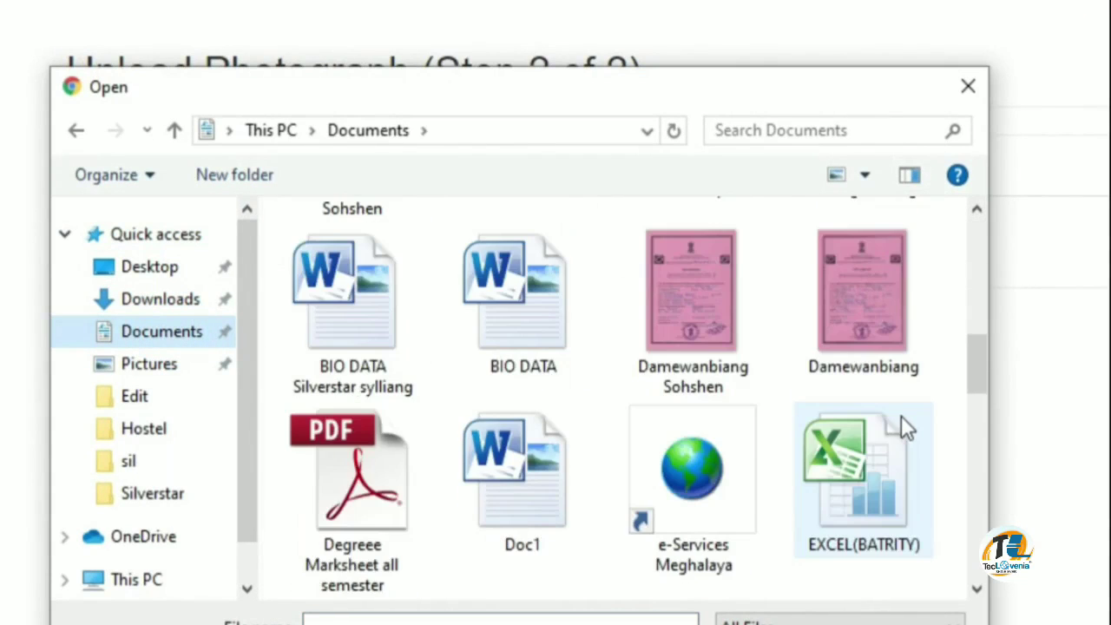
pyautogui.scroll(-3, 599, 390)
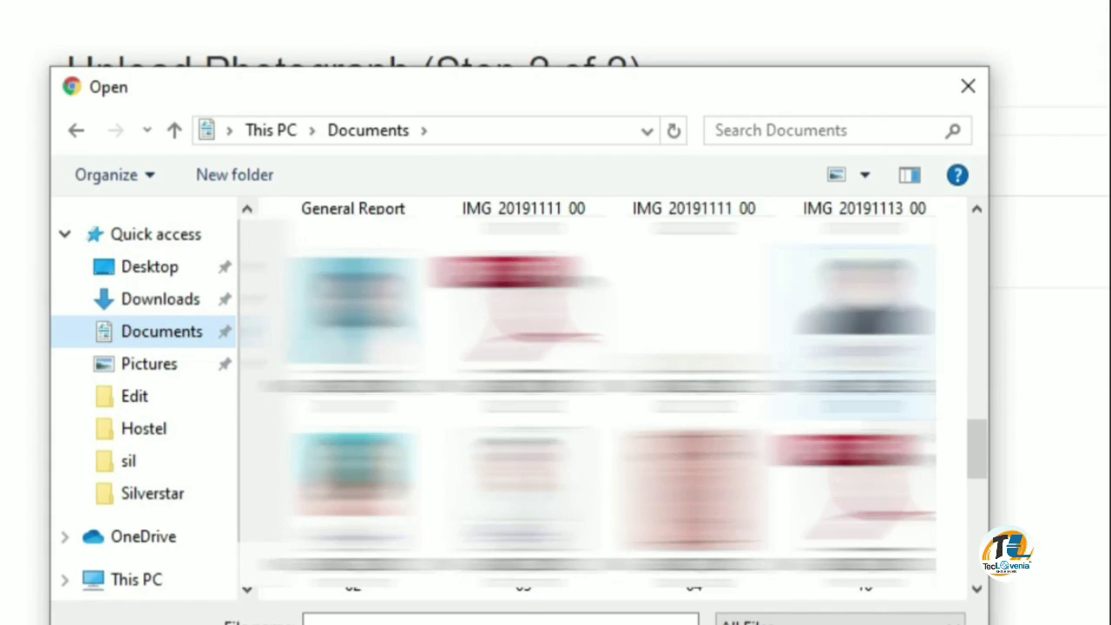
pyautogui.click(522, 490)
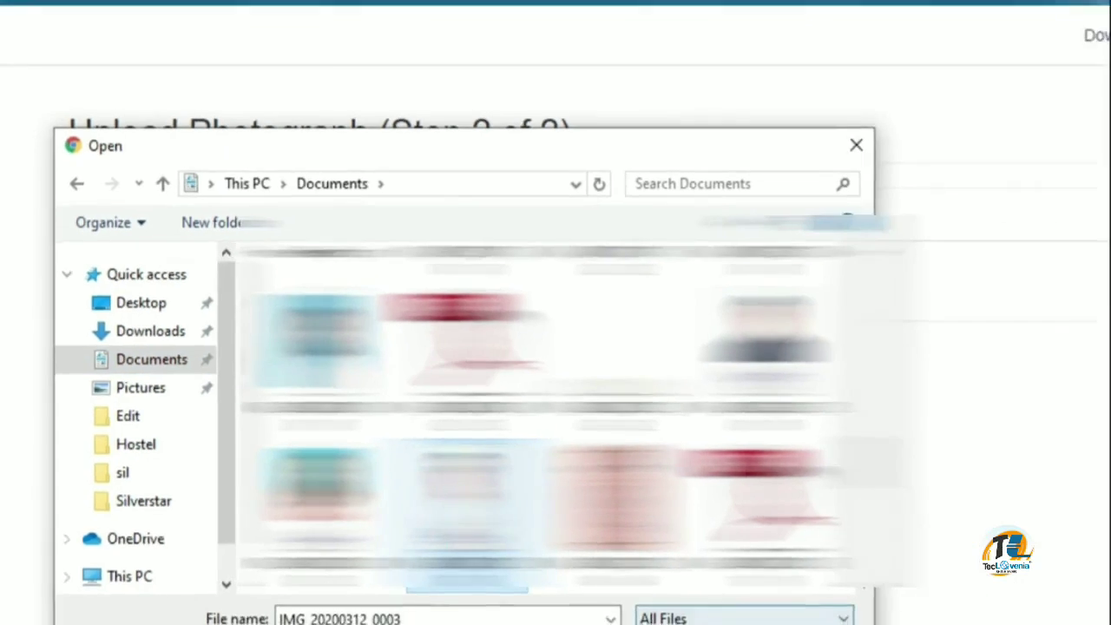
pyautogui.click(687, 623)
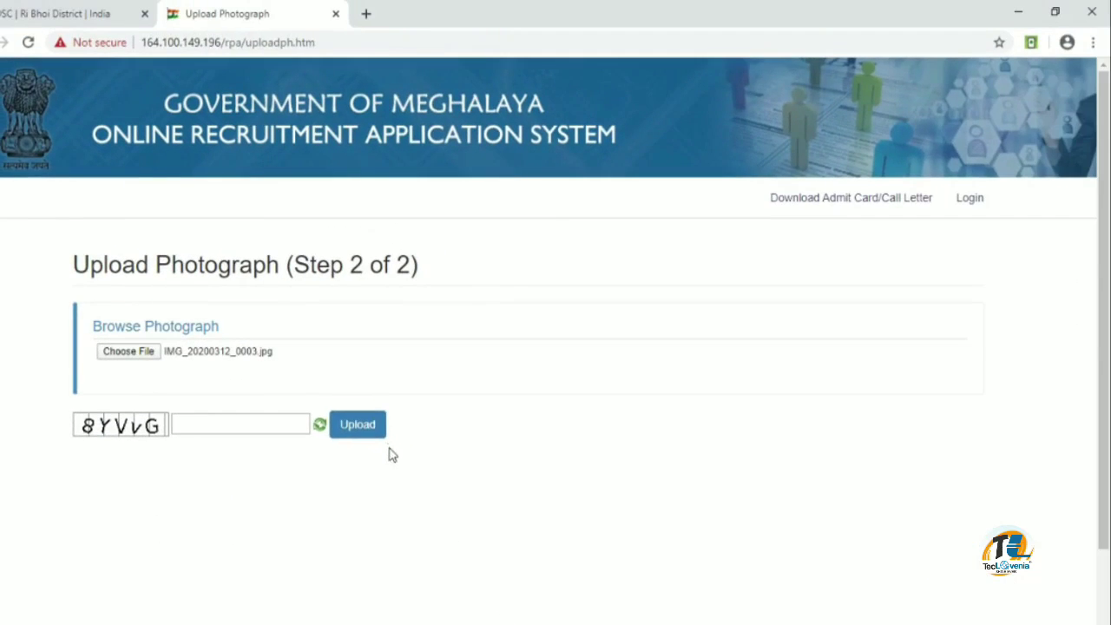
# Enter the captcha code and upload the photograph
pyautogui.click(254, 425)
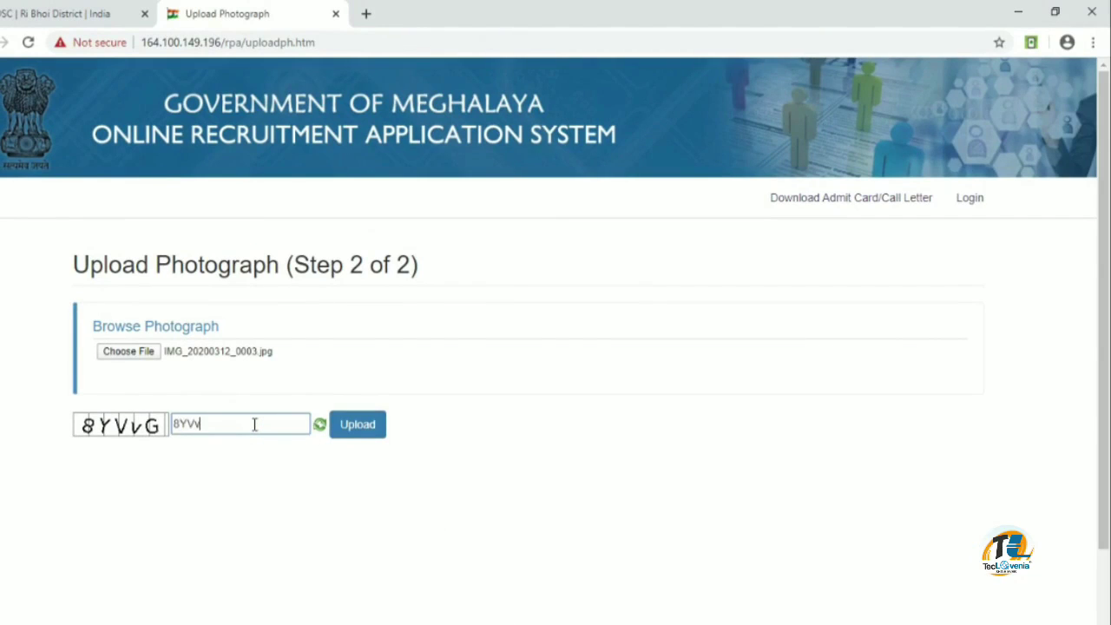
pyautogui.write('8YVvG')
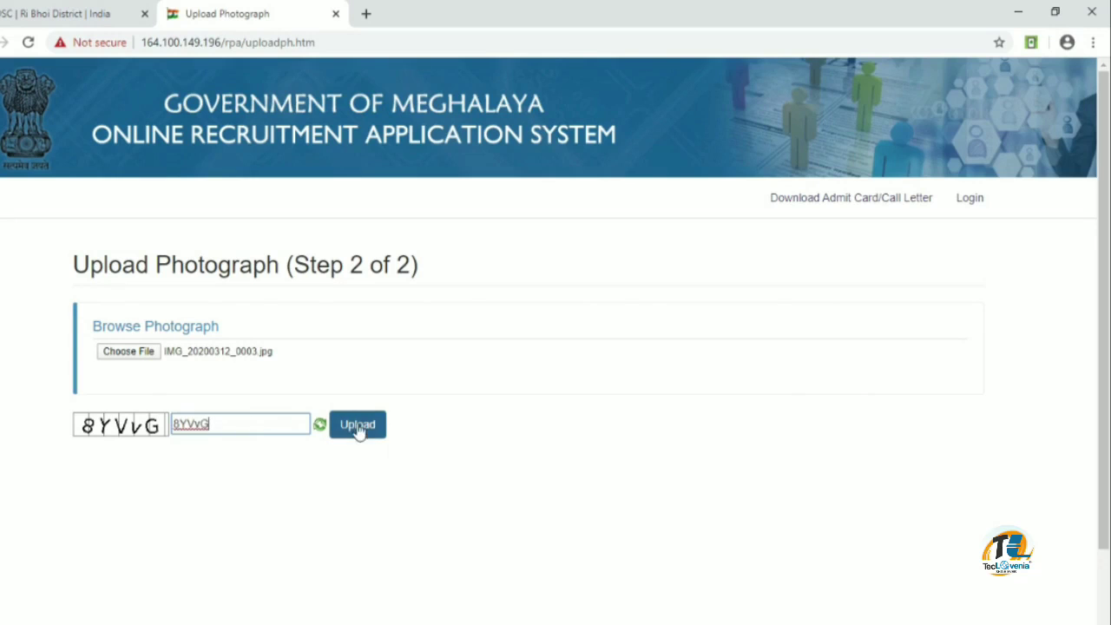
pyautogui.click(358, 429)
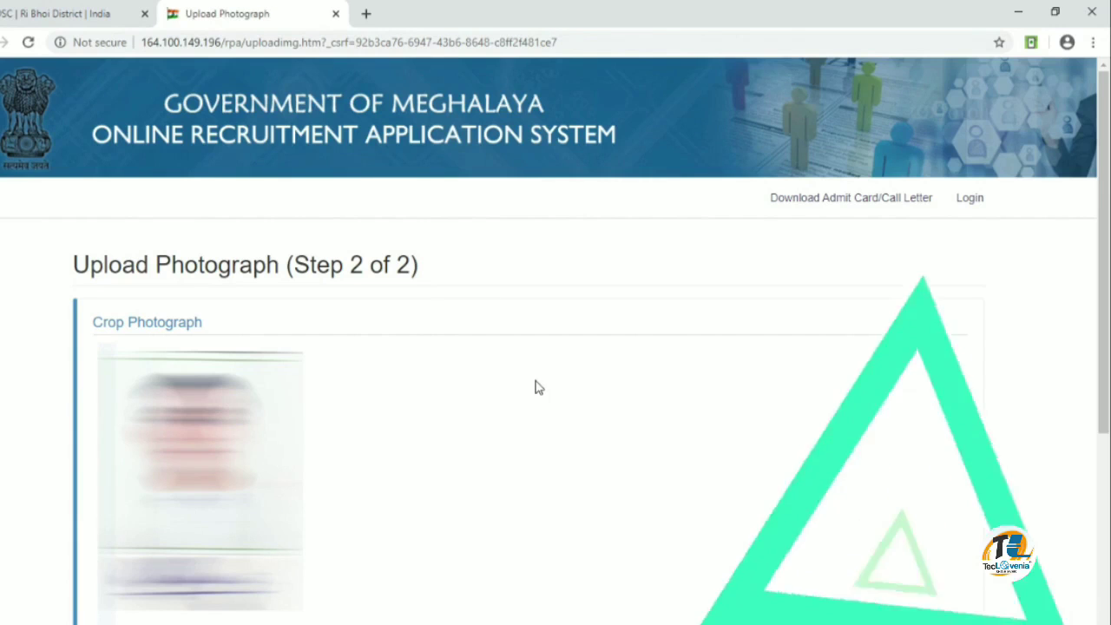
# Scroll down to the uploaded photograph and its success message
pyautogui.scroll(-1, 536, 387)
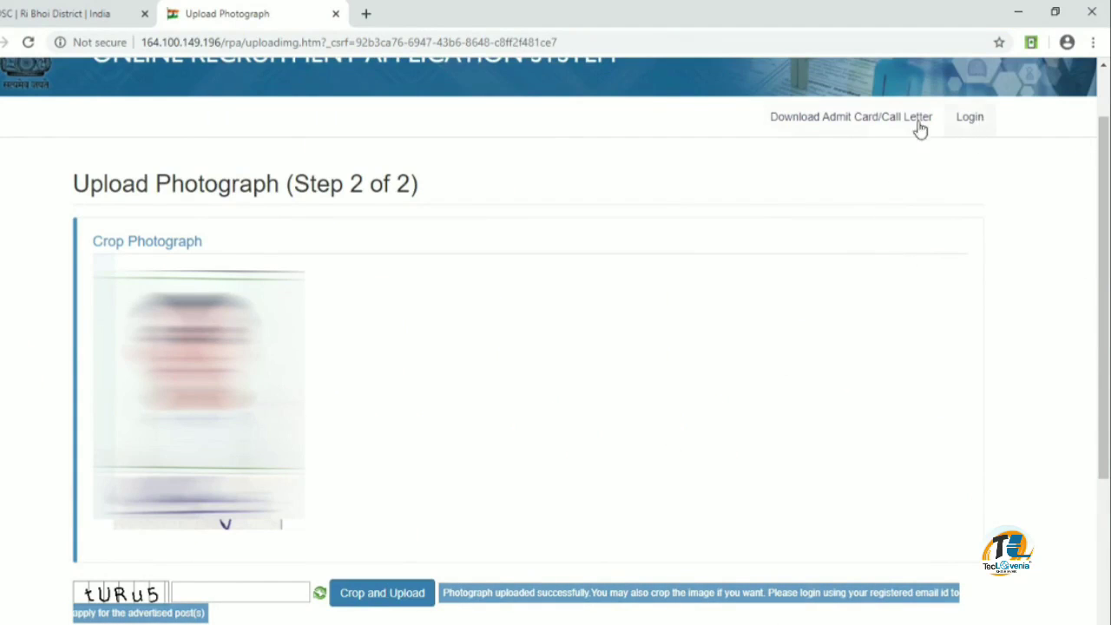
# Check Written/Typing Test admit cards for the Ri Bhoi District office, then go to the login page
pyautogui.click(881, 124)
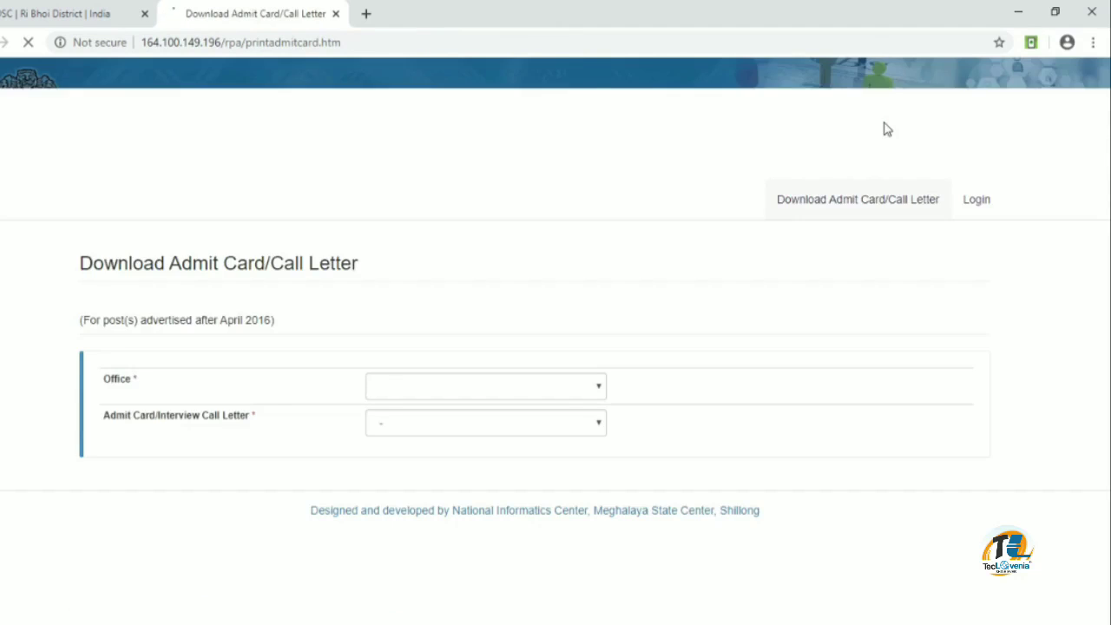
pyautogui.click(566, 389)
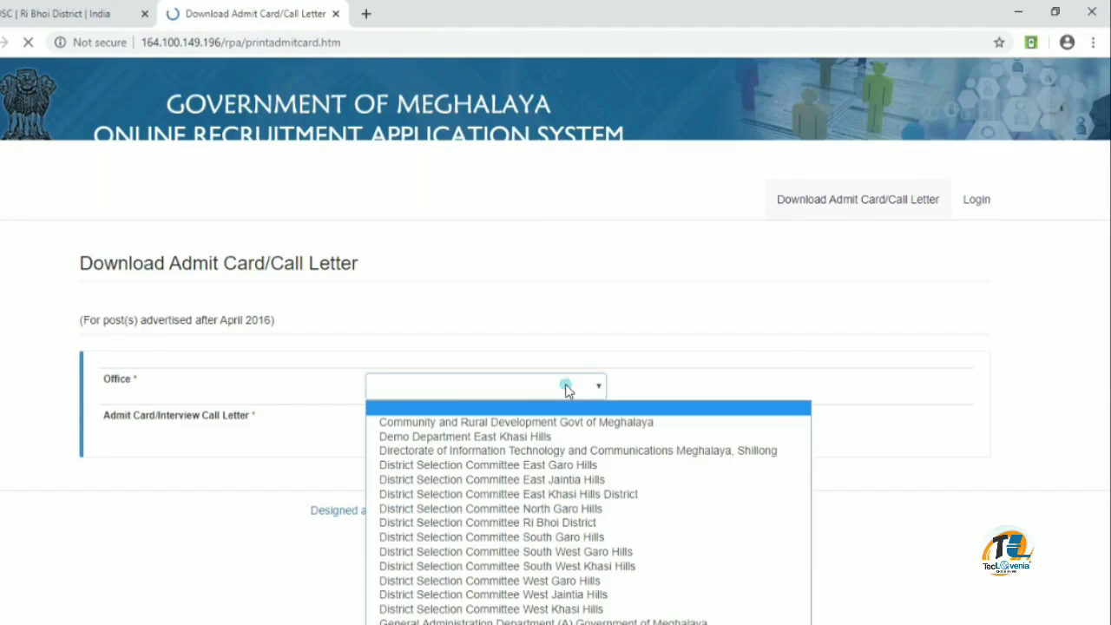
pyautogui.click(566, 389)
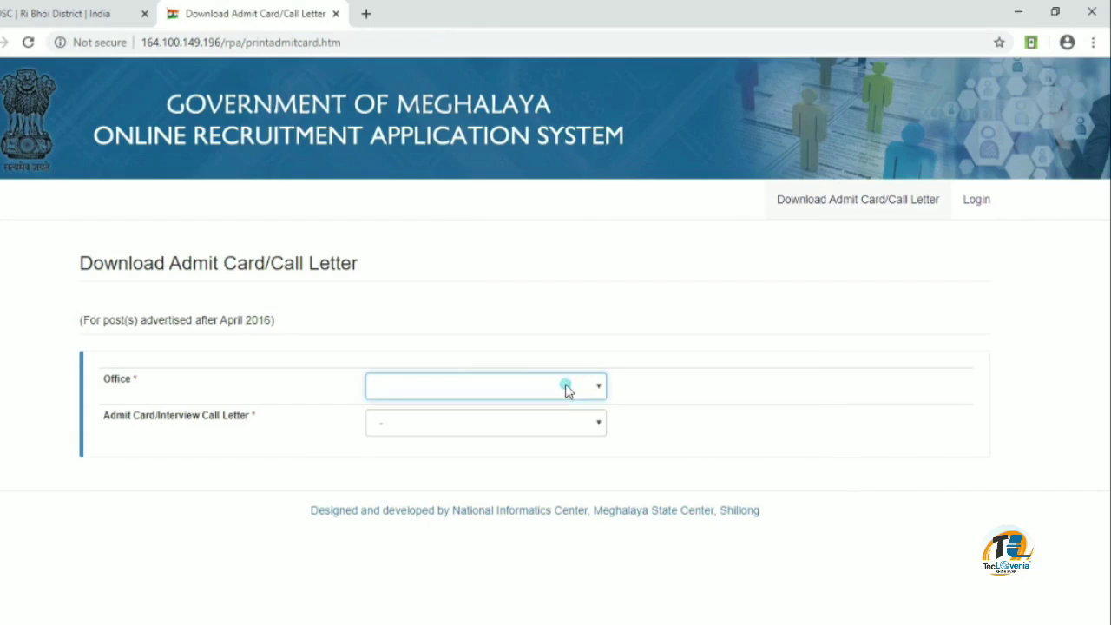
pyautogui.click(570, 423)
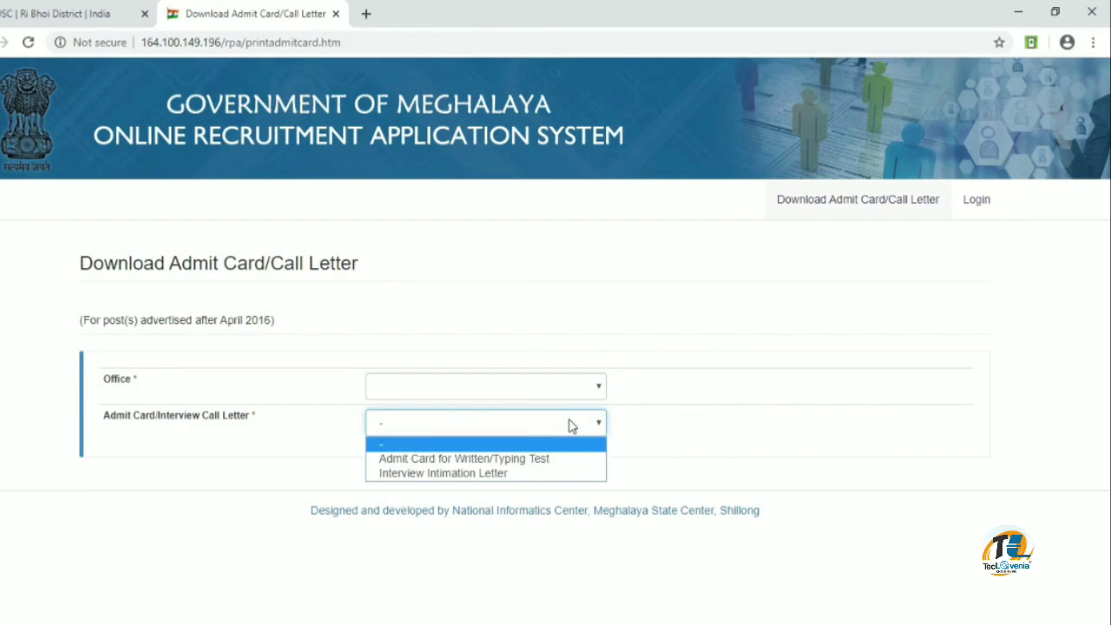
pyautogui.click(560, 460)
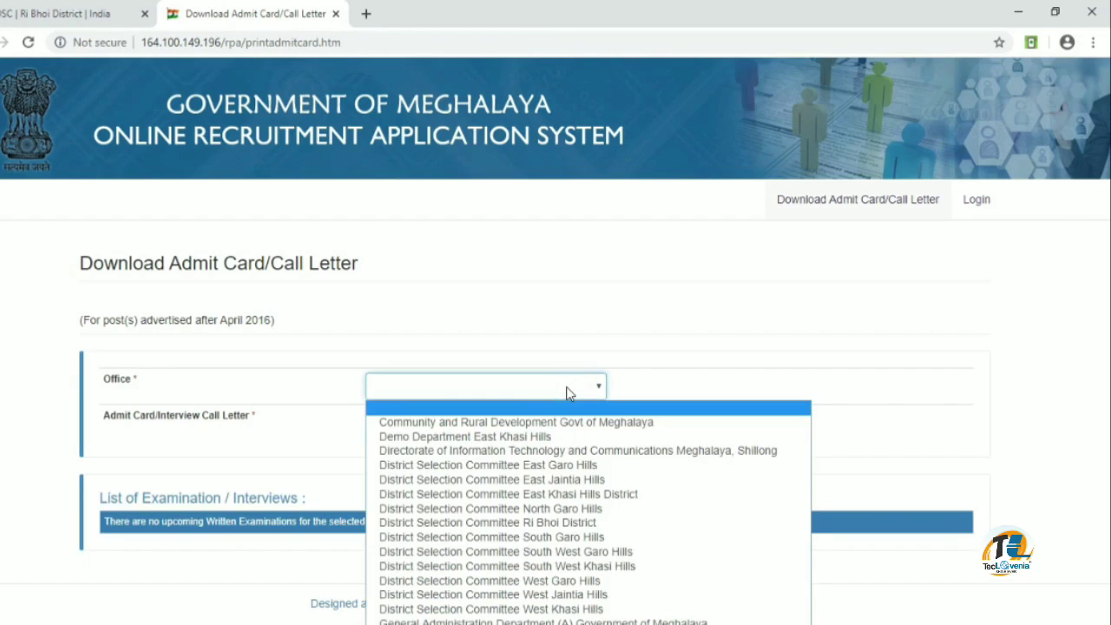
pyautogui.click(552, 523)
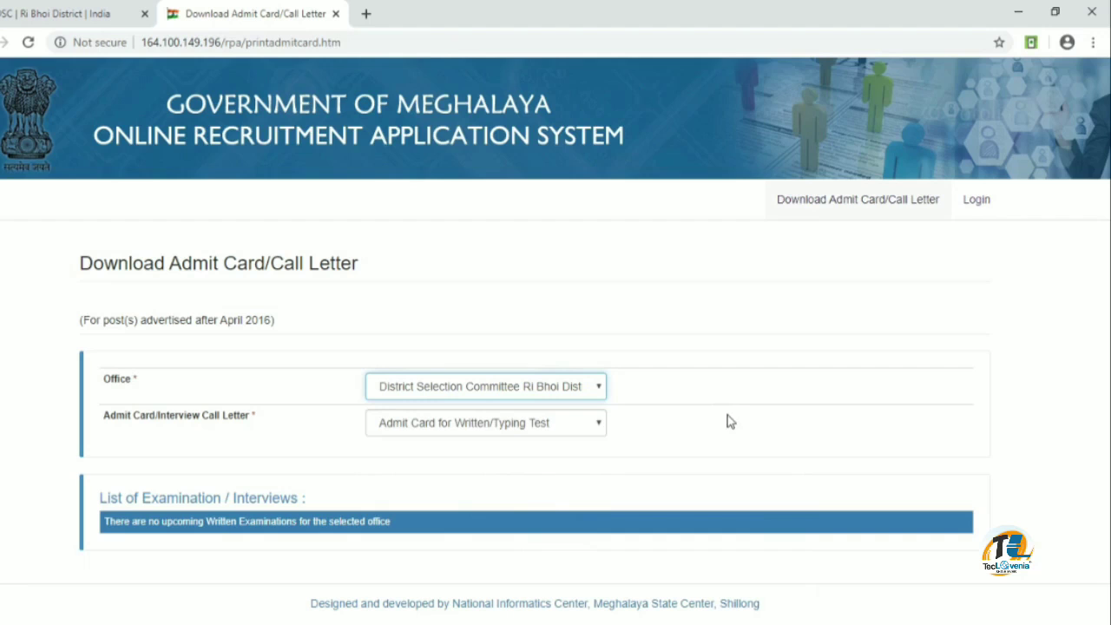
pyautogui.click(978, 203)
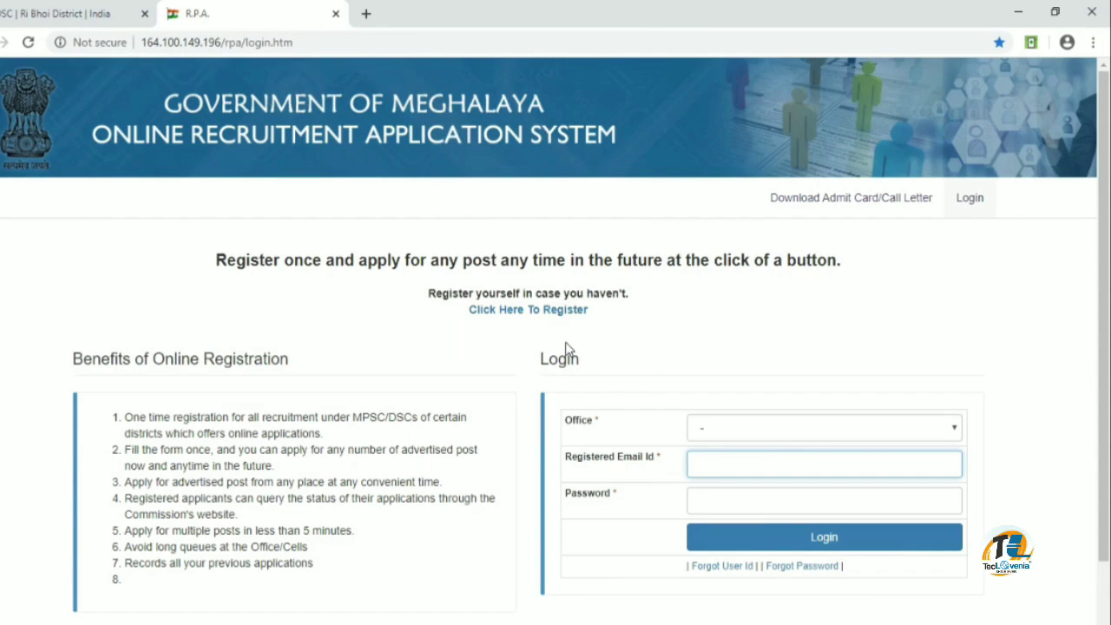
# Log in under District Selection Committee (Ri Bhoi District) using the saved e-mail and password
pyautogui.click(778, 431)
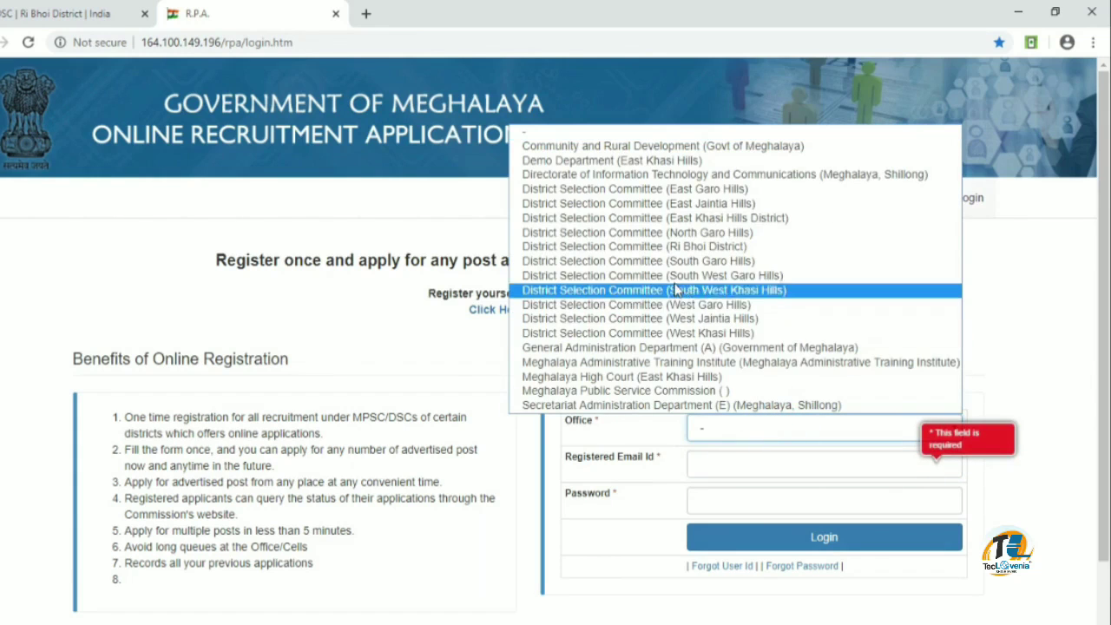
pyautogui.click(684, 248)
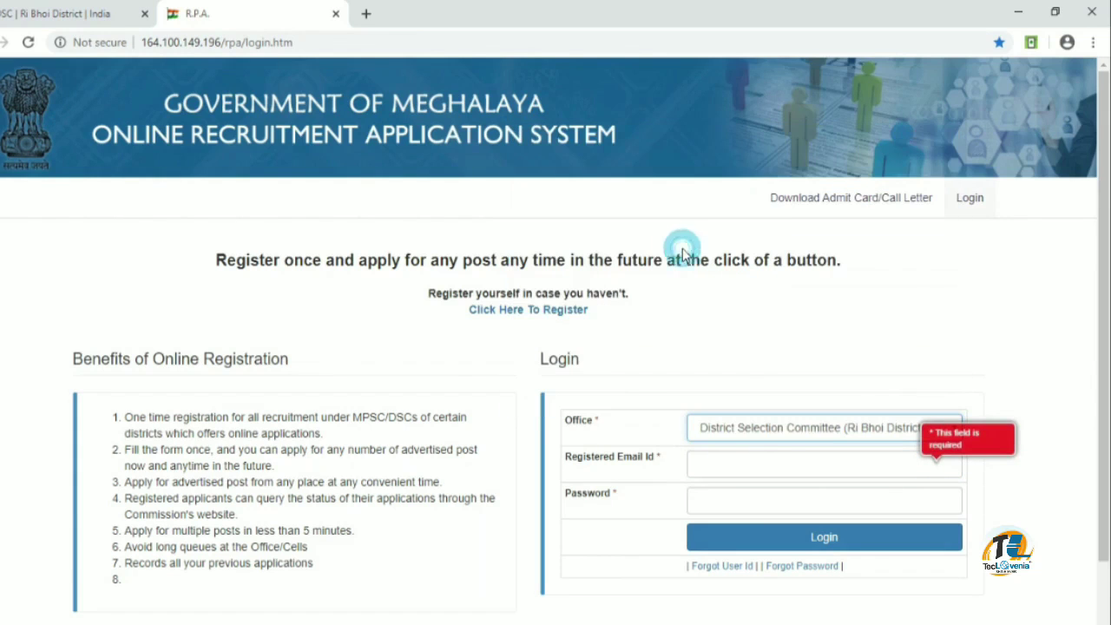
pyautogui.click(754, 466)
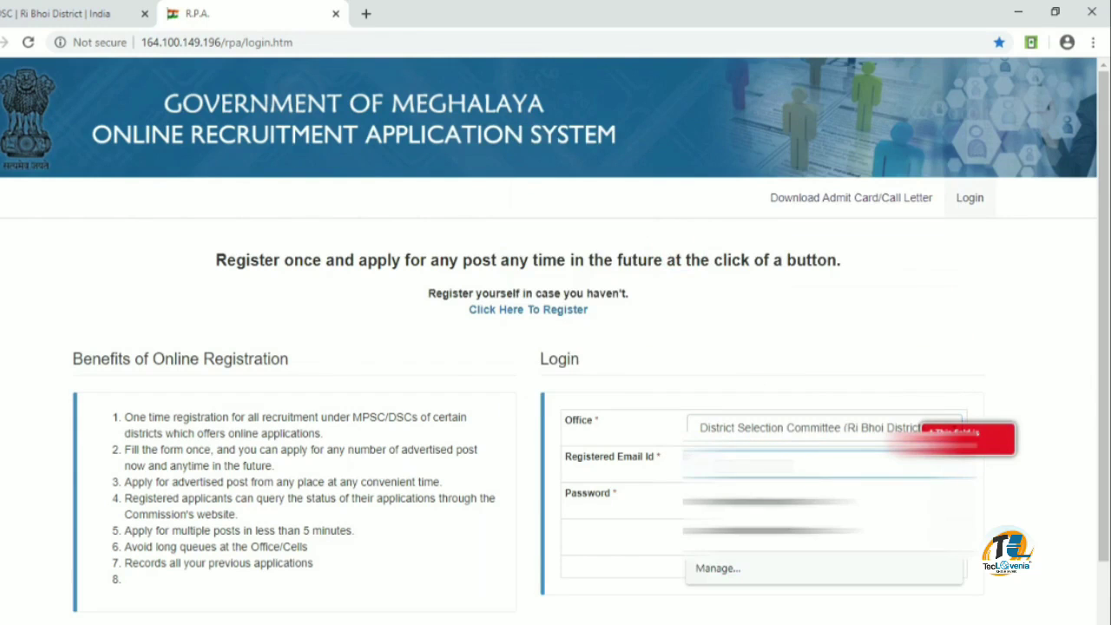
pyautogui.press('Down')
pyautogui.press('Return')
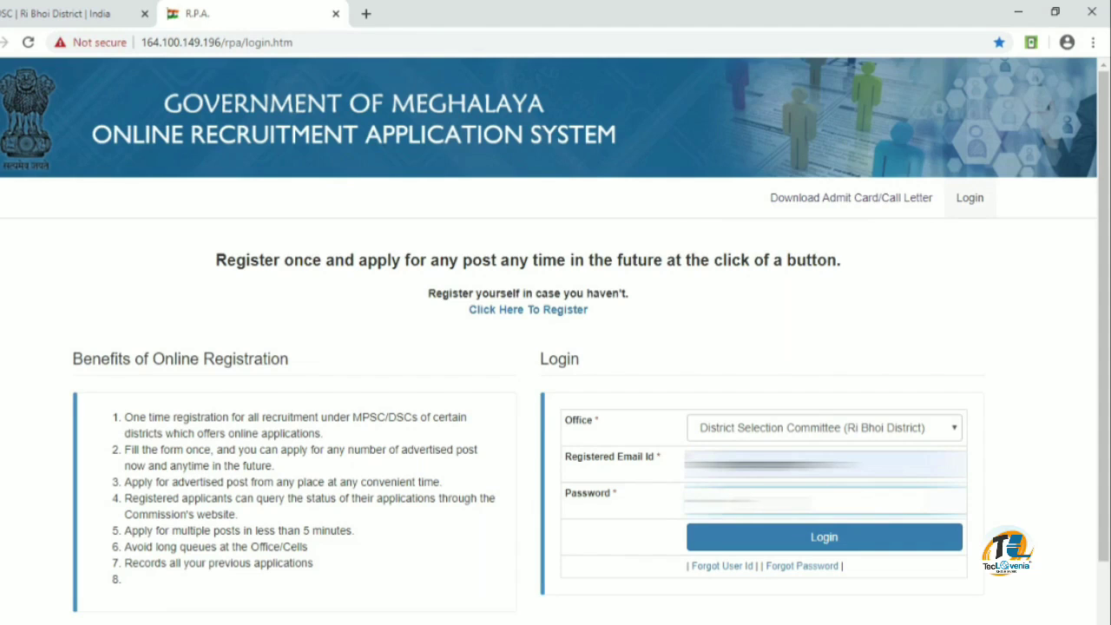
pyautogui.click(791, 538)
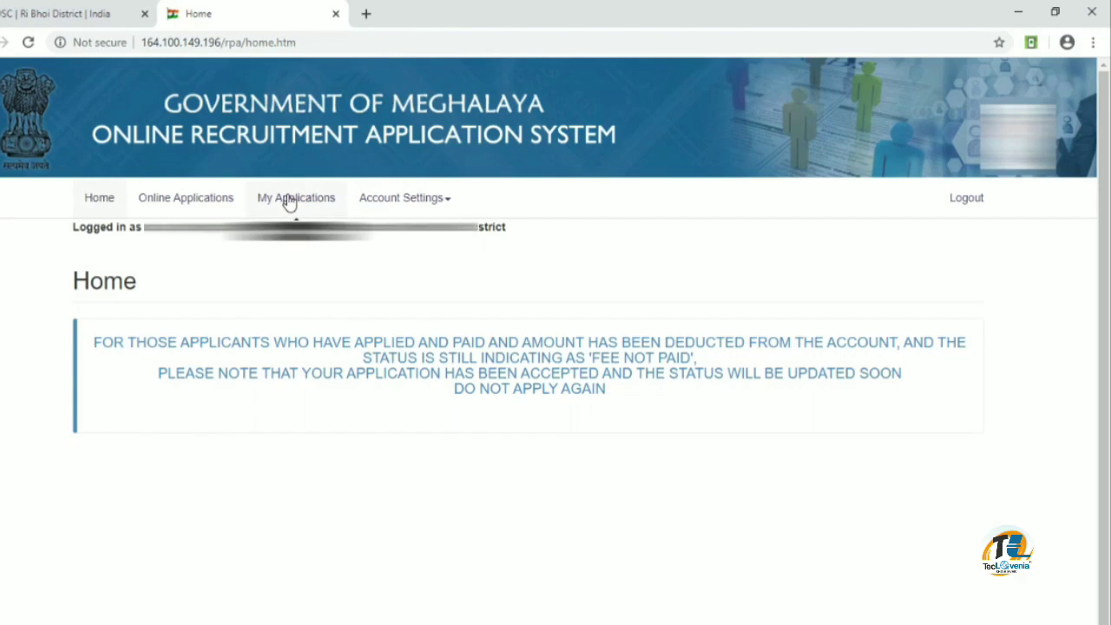
# Open Online Applications from the top navigation bar
pyautogui.click(189, 204)
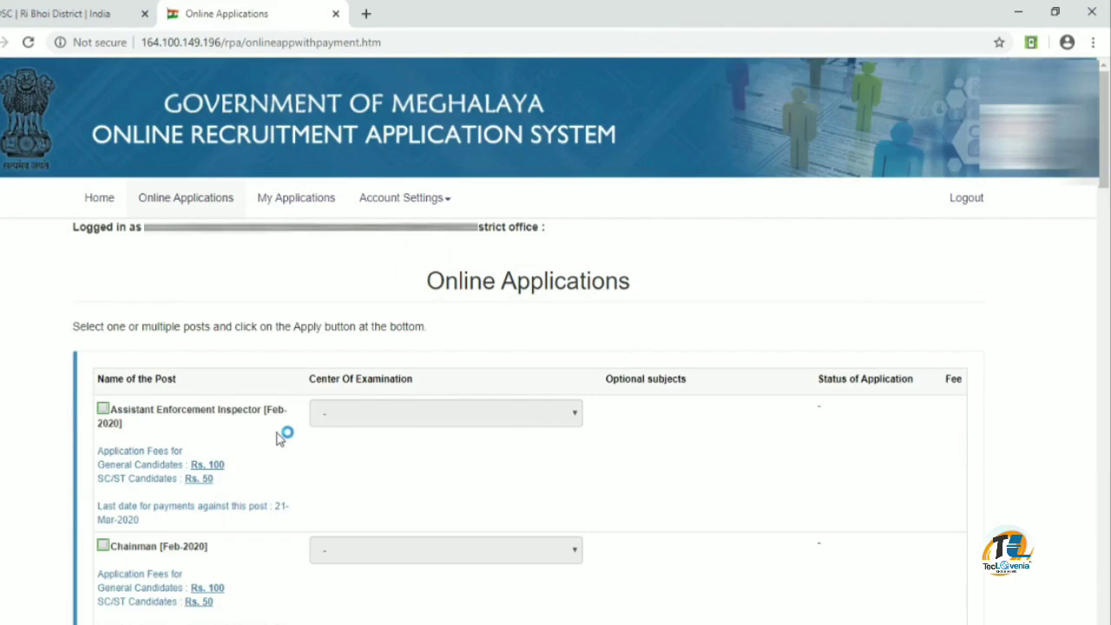
# Scroll through the posts down to Apply Selected Post(s) and back, then open My Applications
pyautogui.scroll(-1, 279, 427)
pyautogui.scroll(-5, 279, 426)
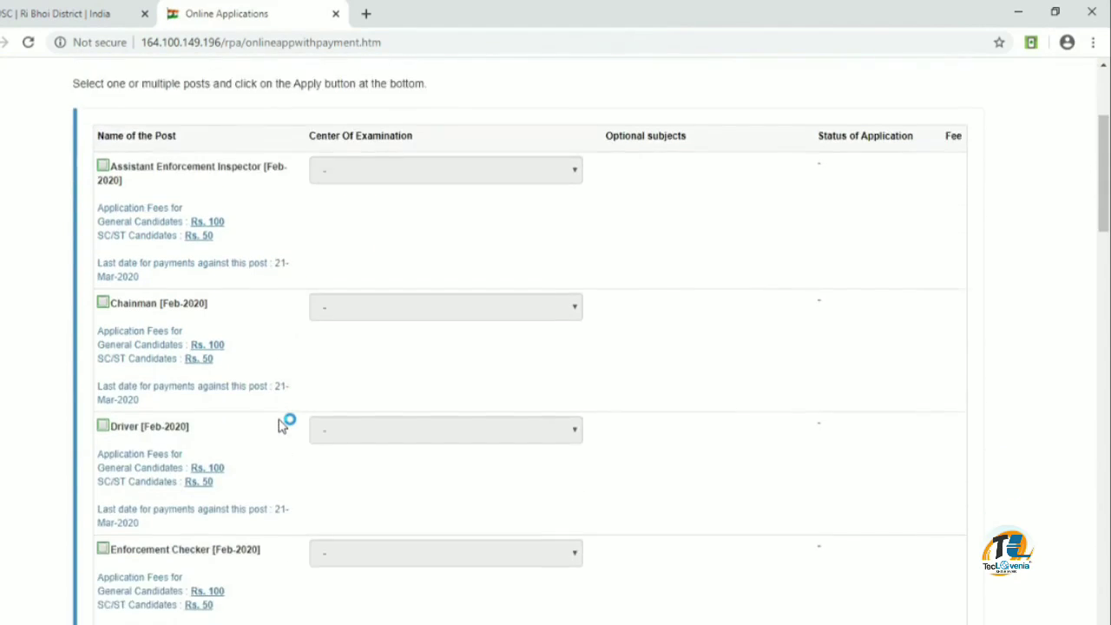
pyautogui.scroll(-4, 279, 427)
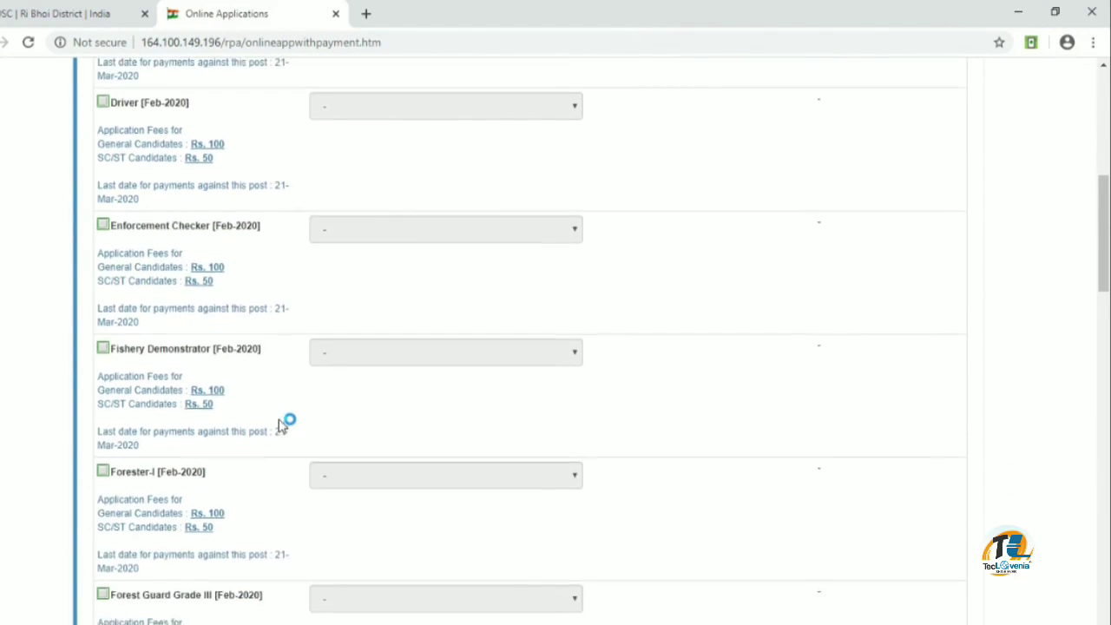
pyautogui.scroll(-12, 280, 427)
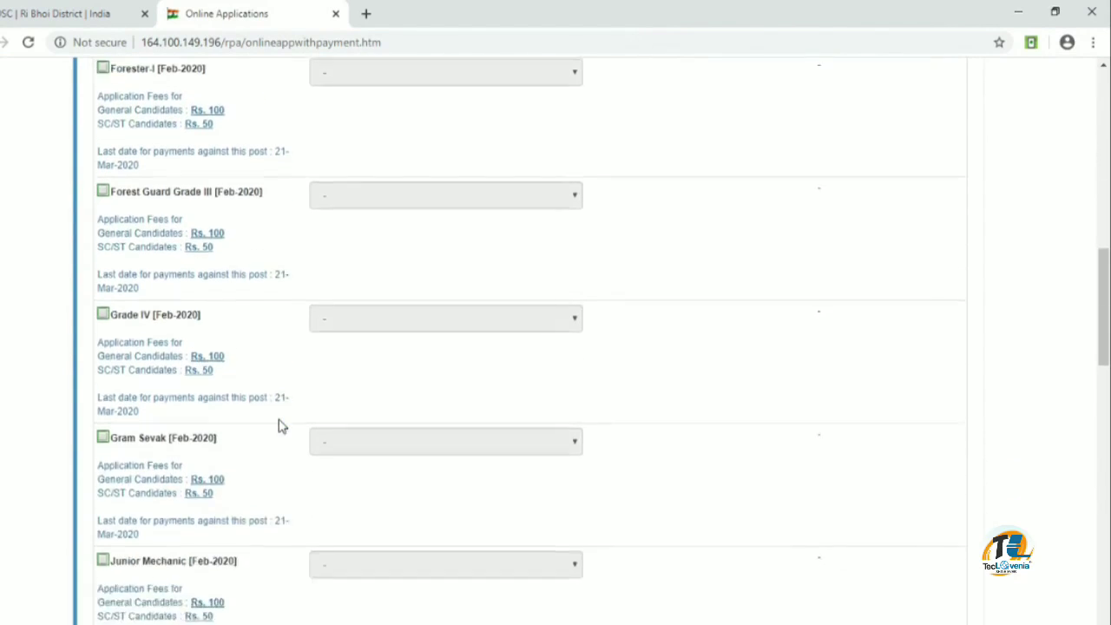
pyautogui.scroll(-10, 279, 427)
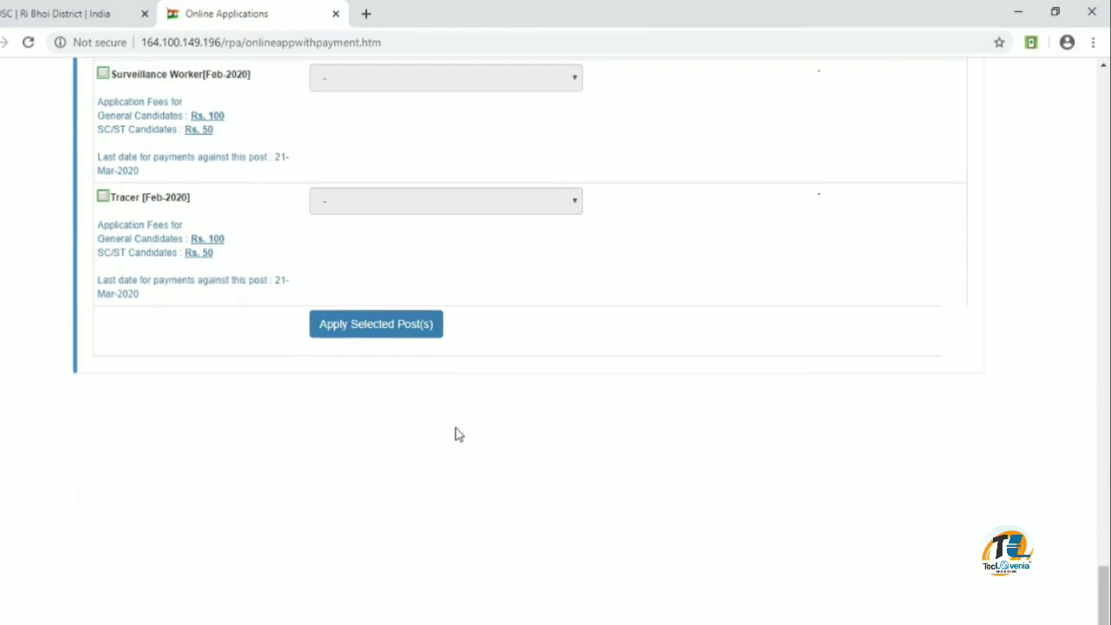
pyautogui.scroll(20, 459, 434)
pyautogui.scroll(15, 461, 434)
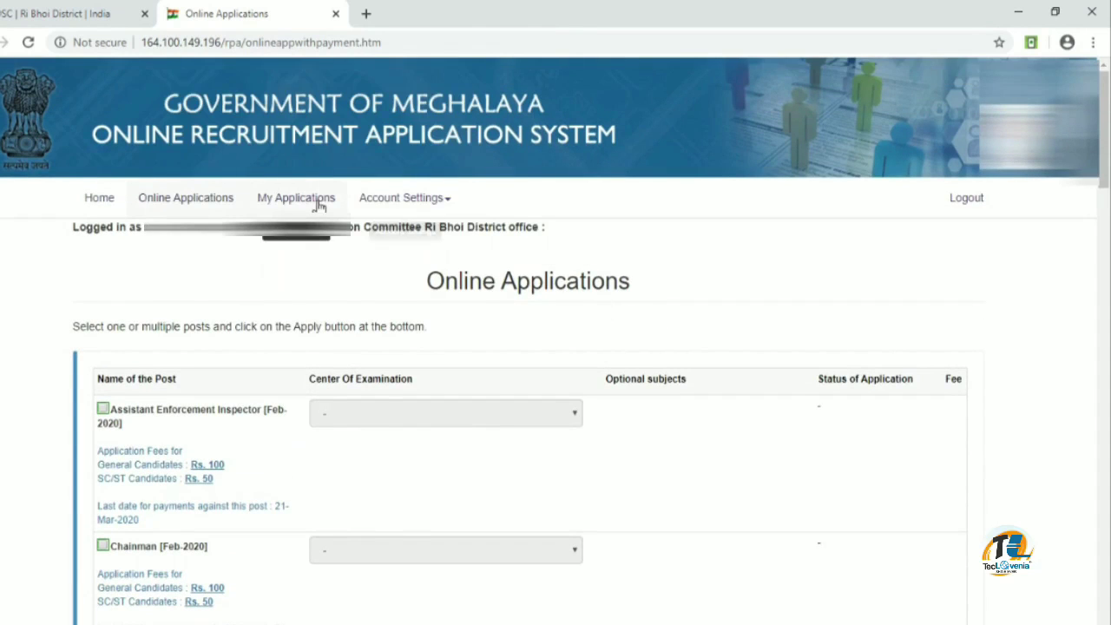
pyautogui.click(318, 205)
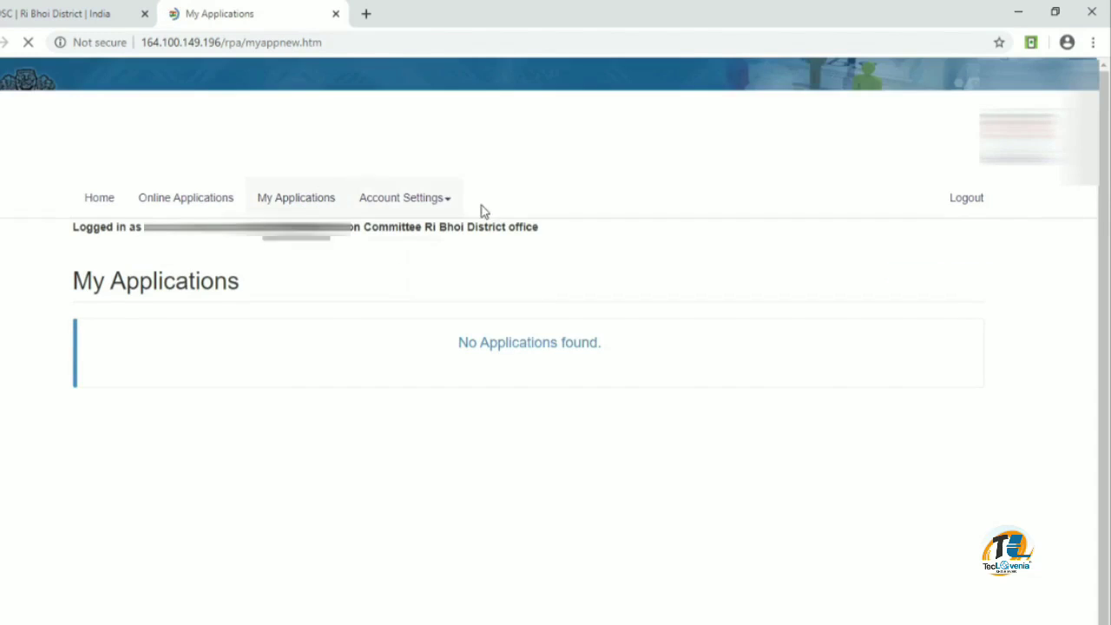
# Check the Account Settings options from the empty My Applications page, then log out
pyautogui.click(441, 205)
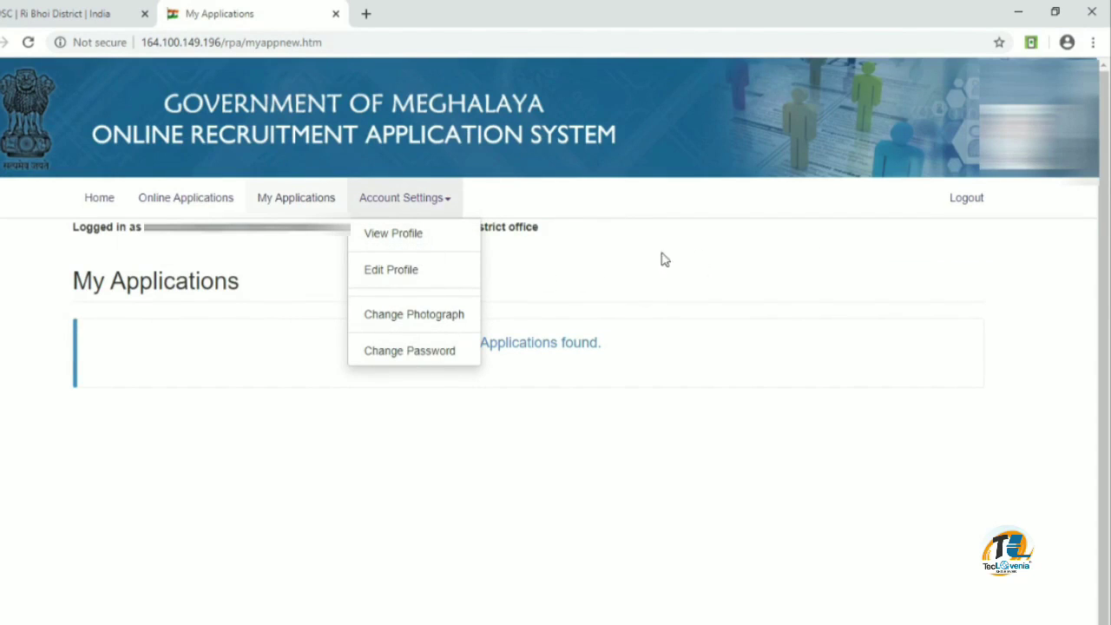
pyautogui.click(580, 249)
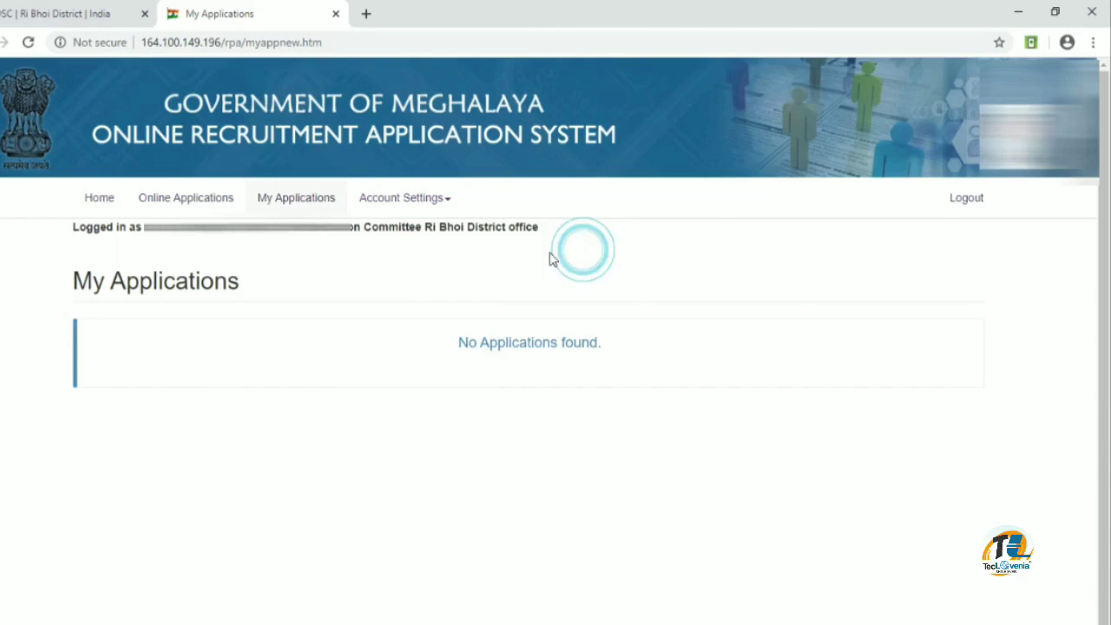
pyautogui.click(968, 205)
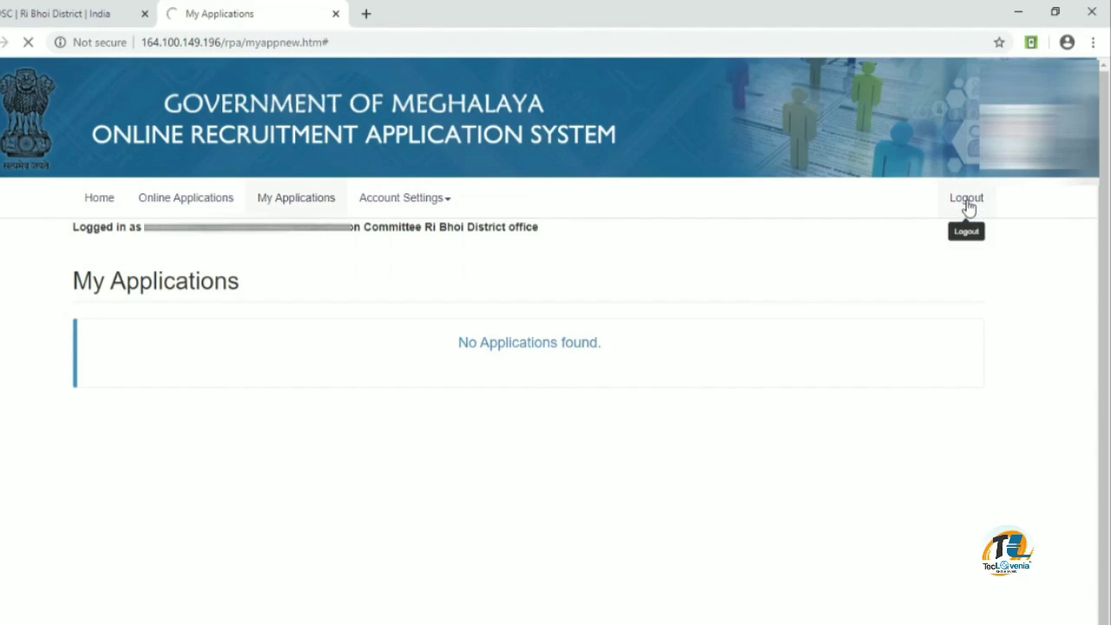